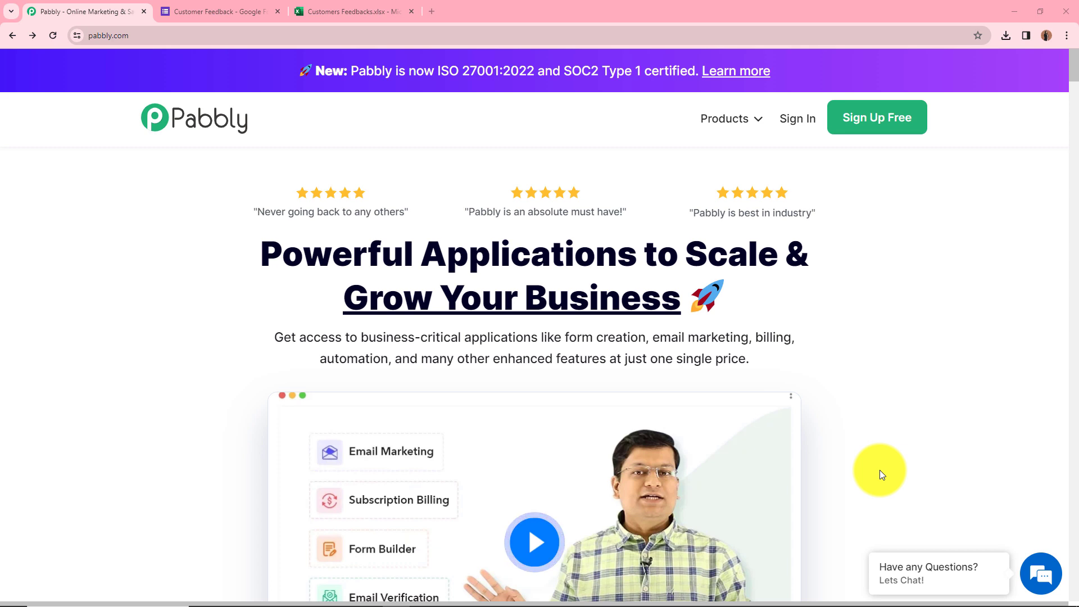
Review the Customer Feedback form and Customers Feedbacks sheet, then sign in and open Pabbly Connect.
click(240, 11)
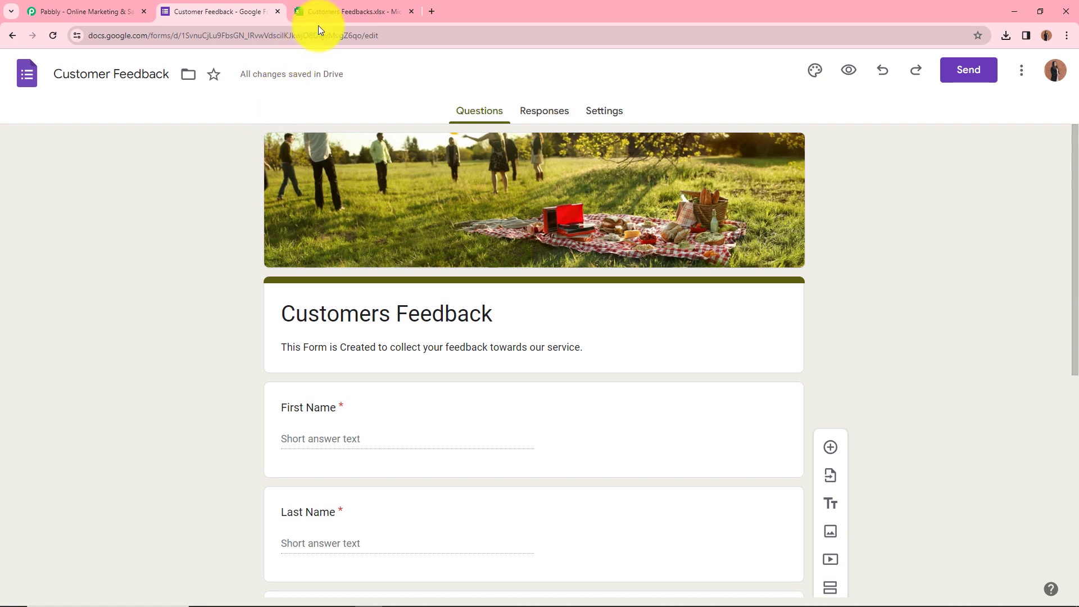
click(332, 10)
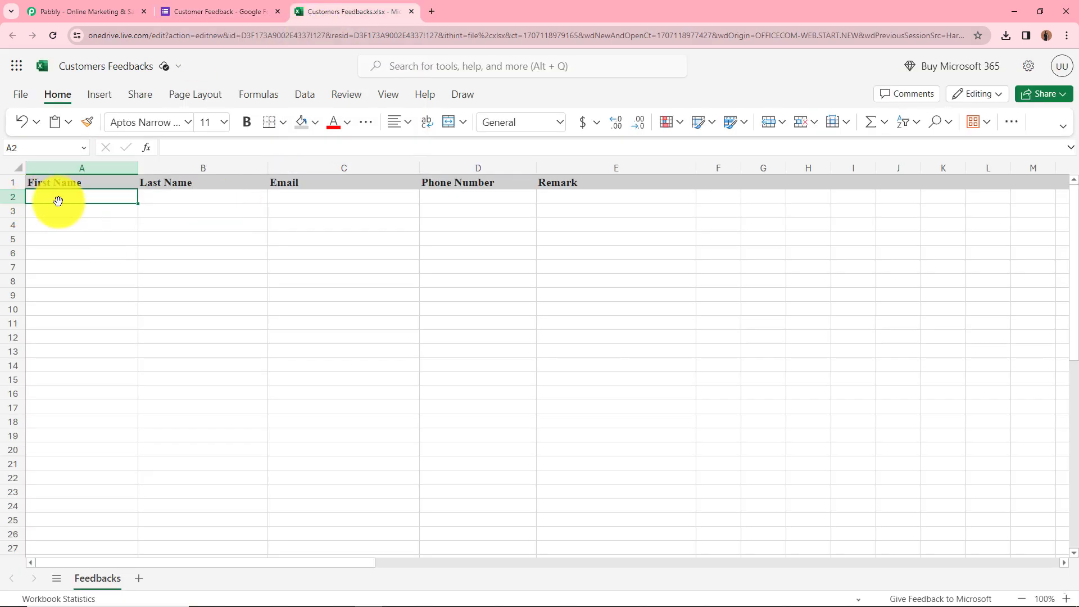
click(44, 12)
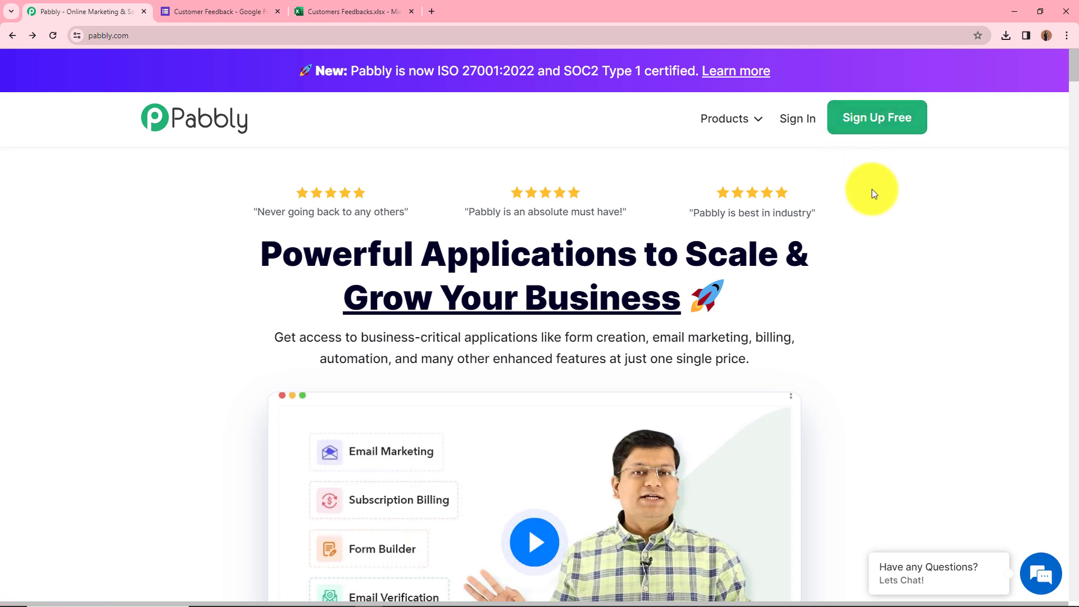
click(803, 120)
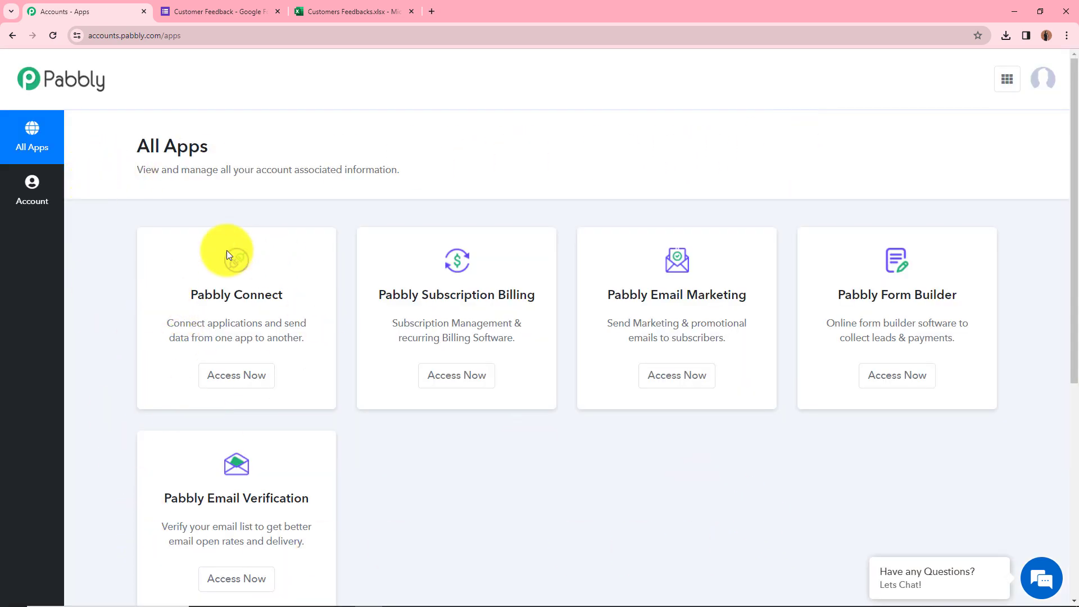
click(257, 380)
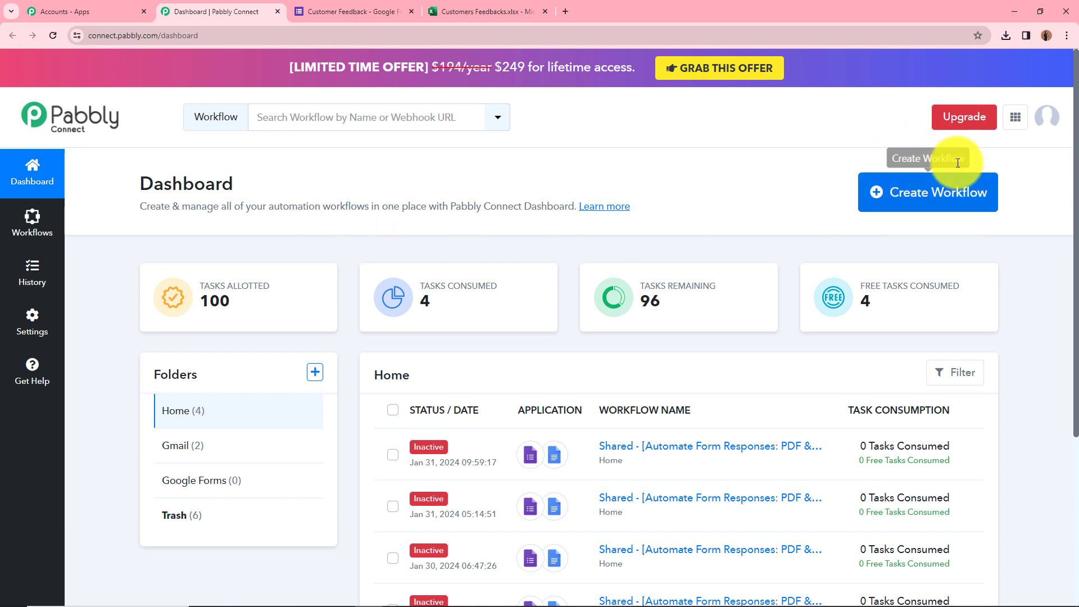
Create a workflow named 'Google Forms to Microsoft Excel' in the Google Forms folder.
click(921, 193)
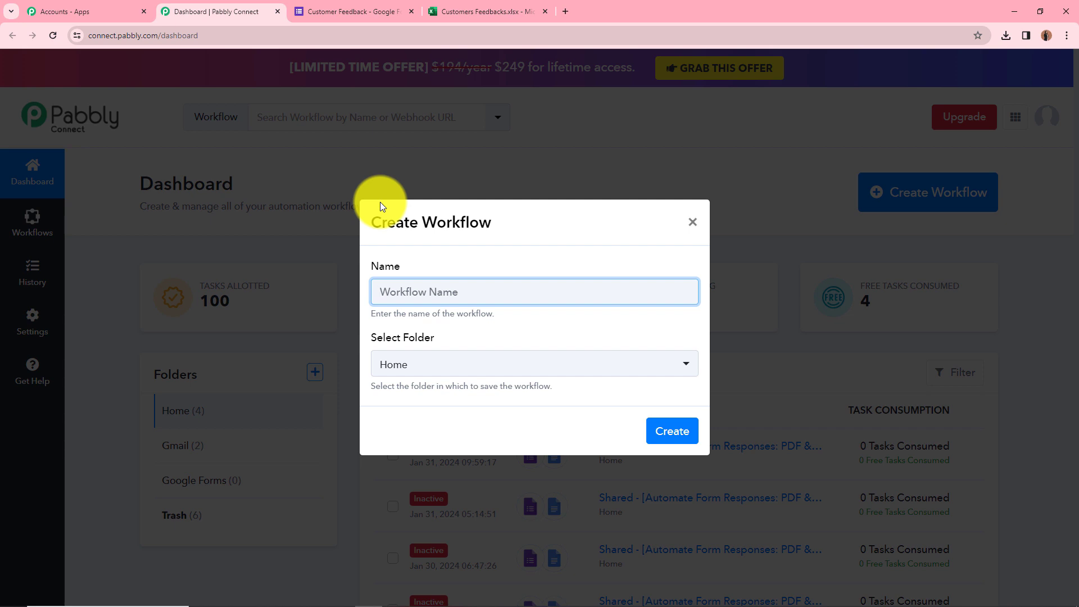
text(Google Forms to Microsoft Excel)
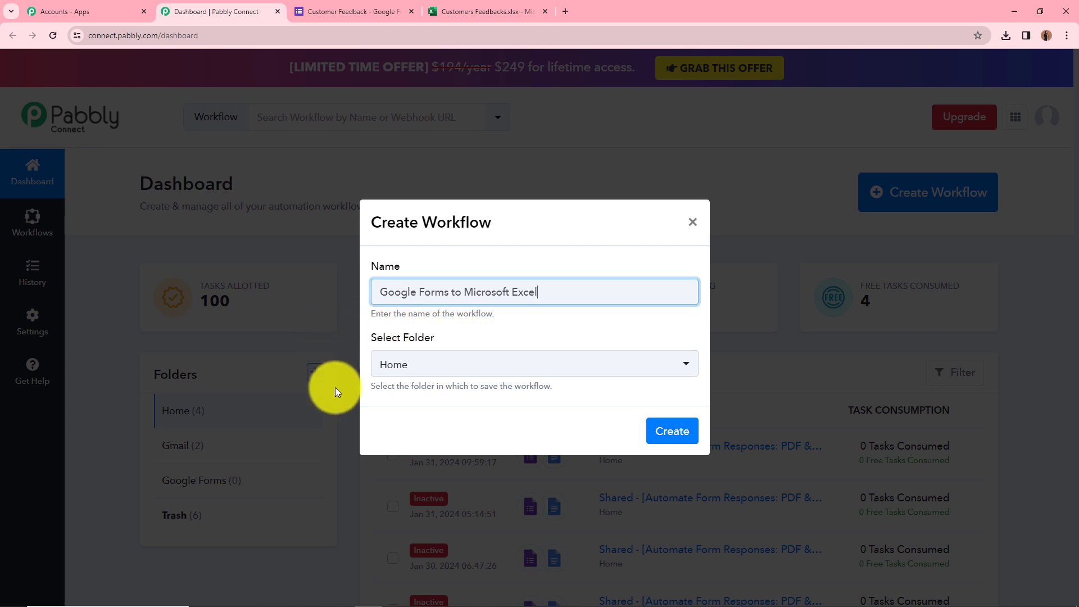
click(493, 366)
click(503, 486)
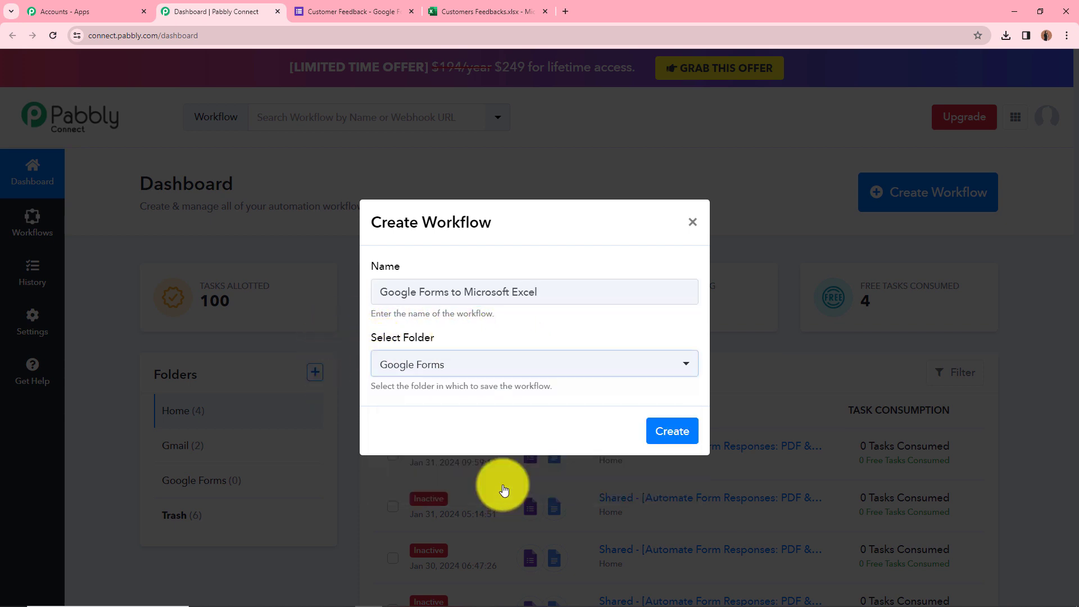
click(664, 434)
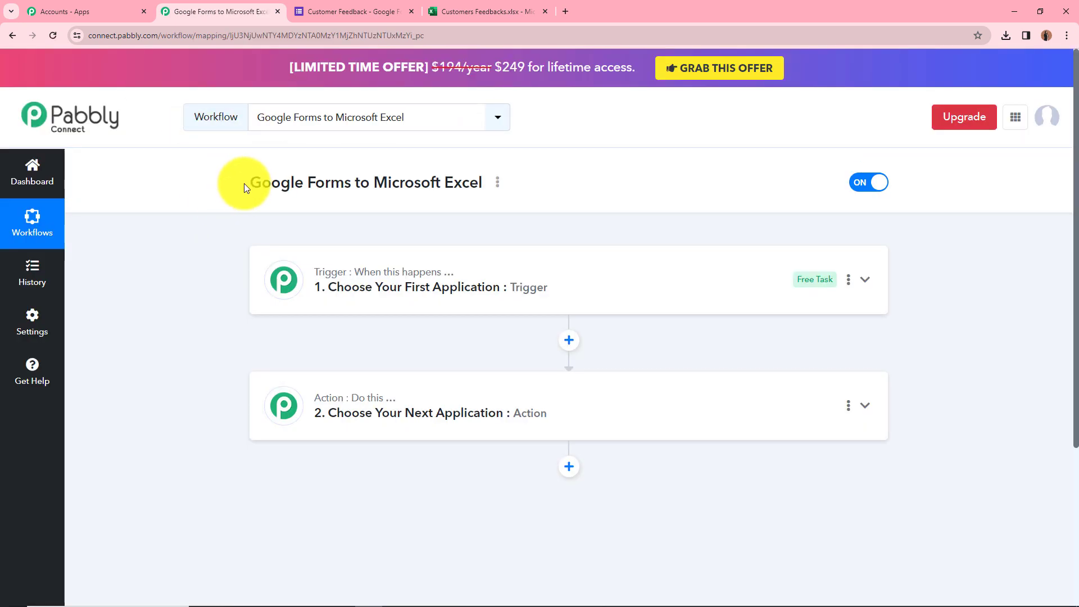
drag(253, 183, 433, 205)
click(120, 268)
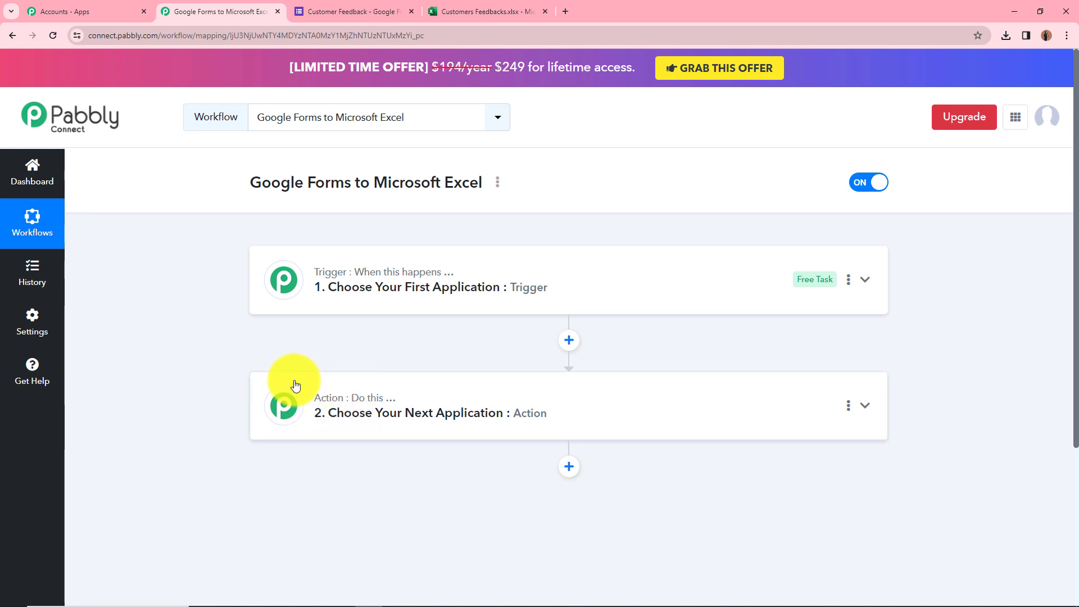
Set the trigger to Google Forms with the New Response Received event.
click(486, 287)
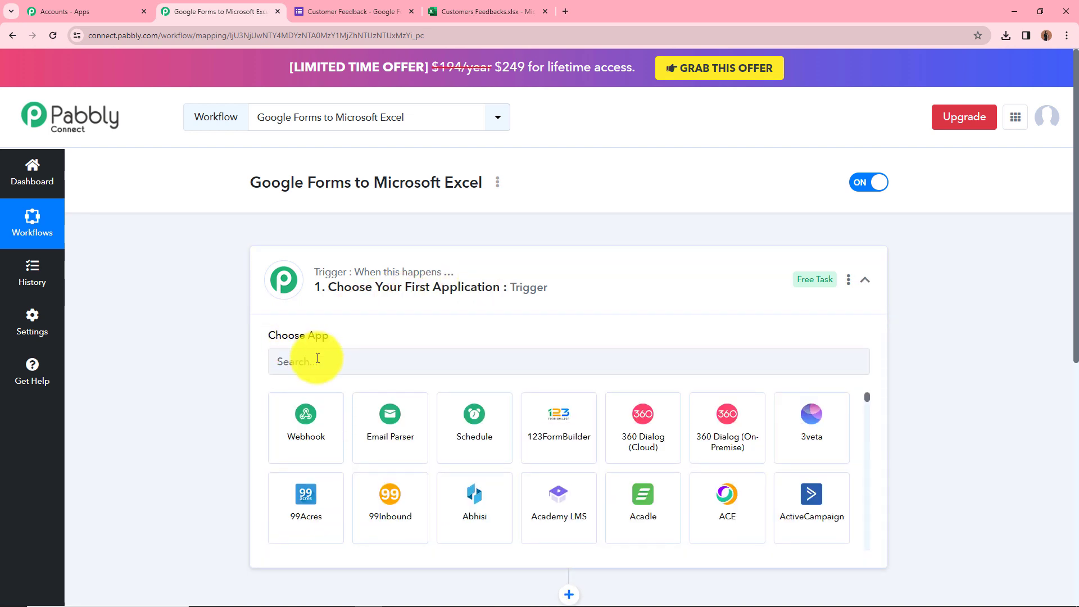
click(317, 360)
text(Goo)
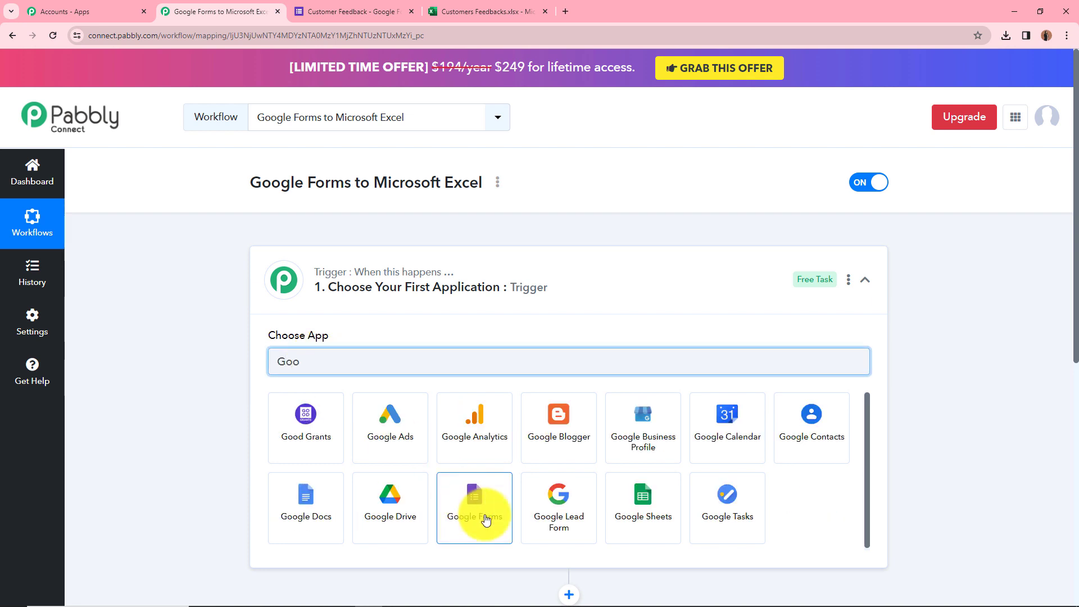
click(487, 519)
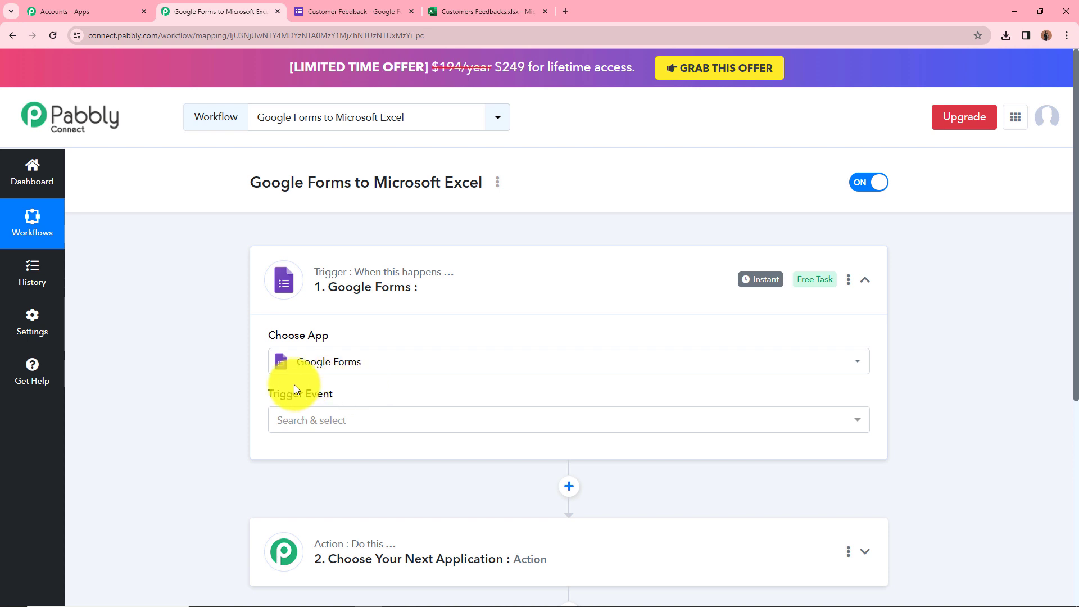
click(372, 419)
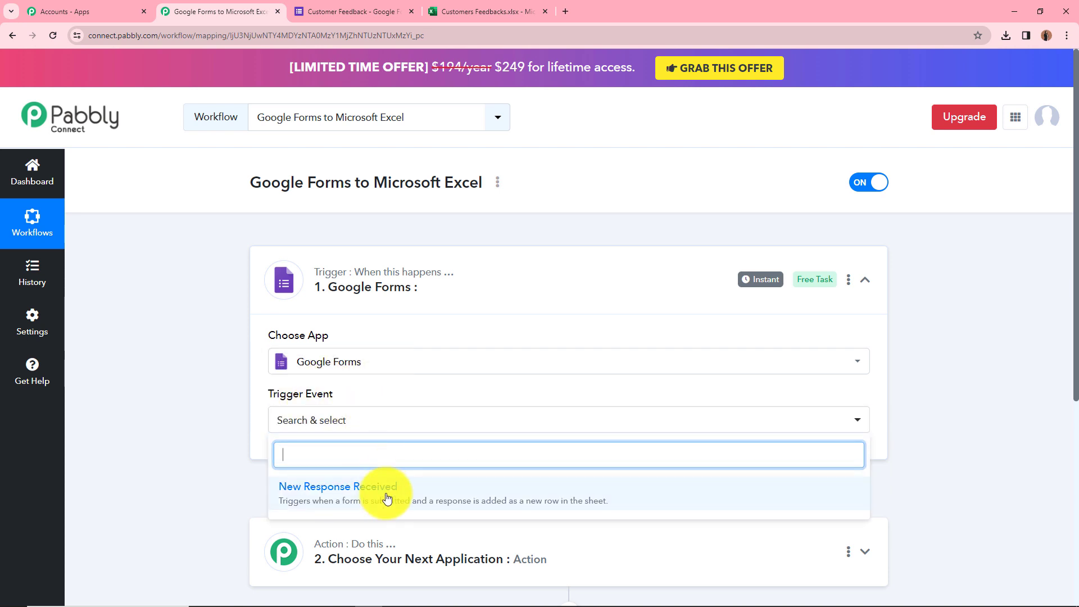
click(387, 502)
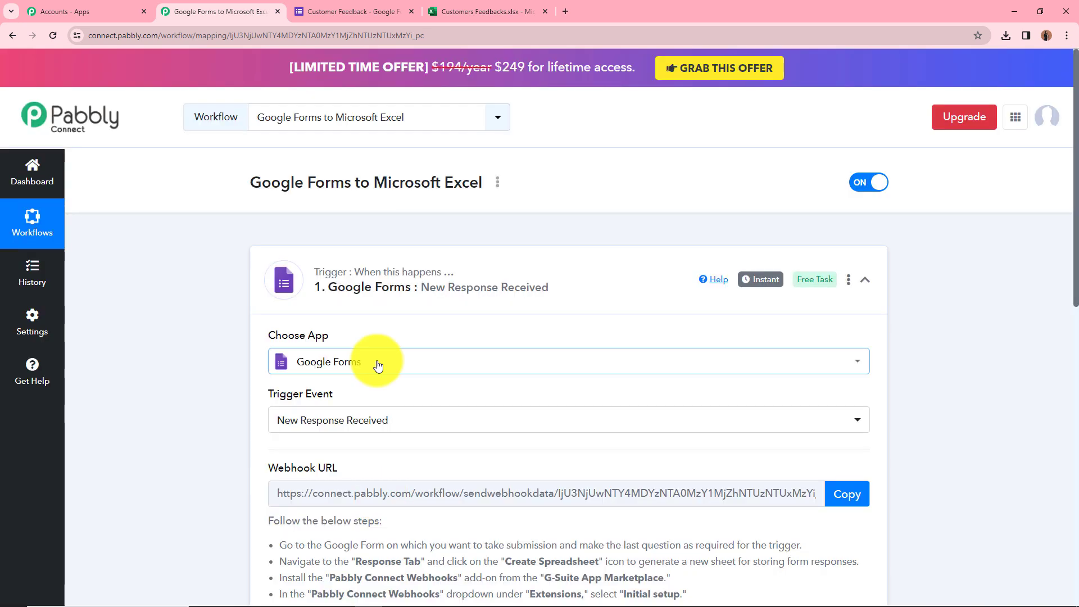
Read the trigger's webhook setup instructions, then bring up the Customer Feedback form editor.
click(360, 11)
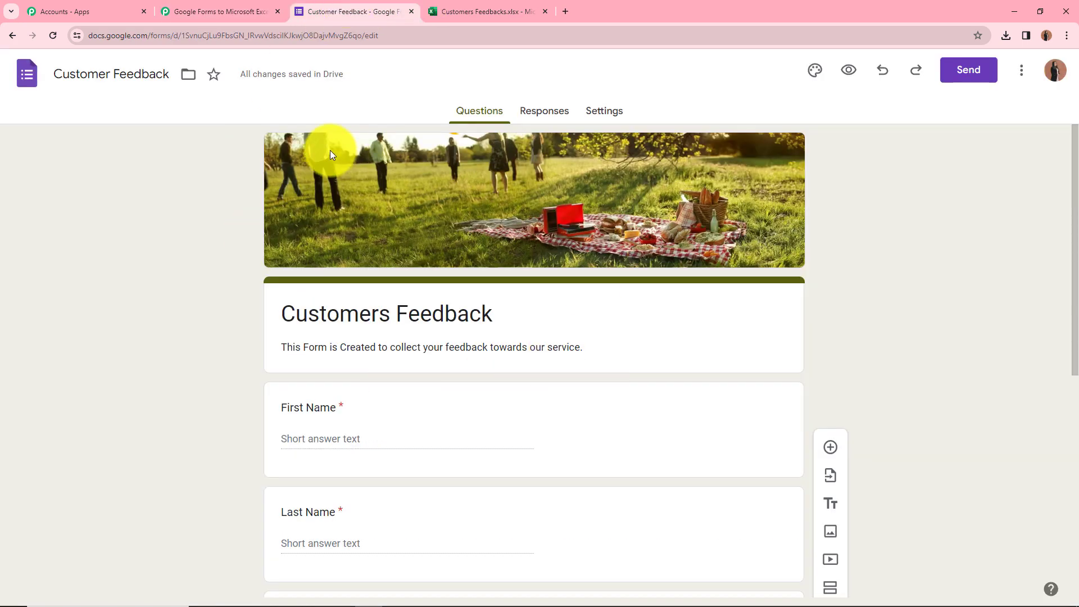
click(189, 7)
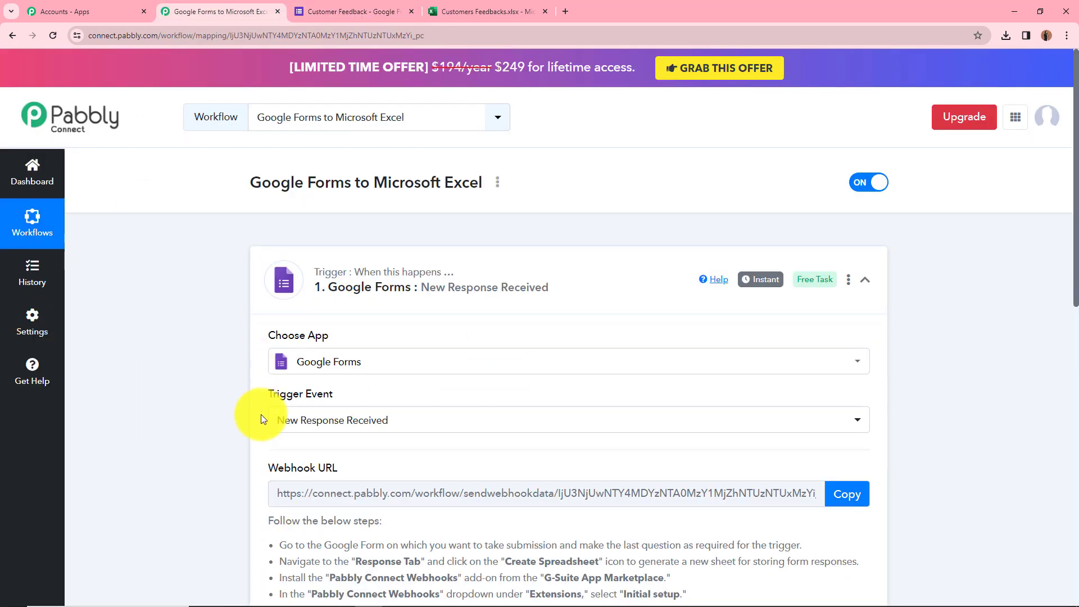
scroll(251, 416, down, 2)
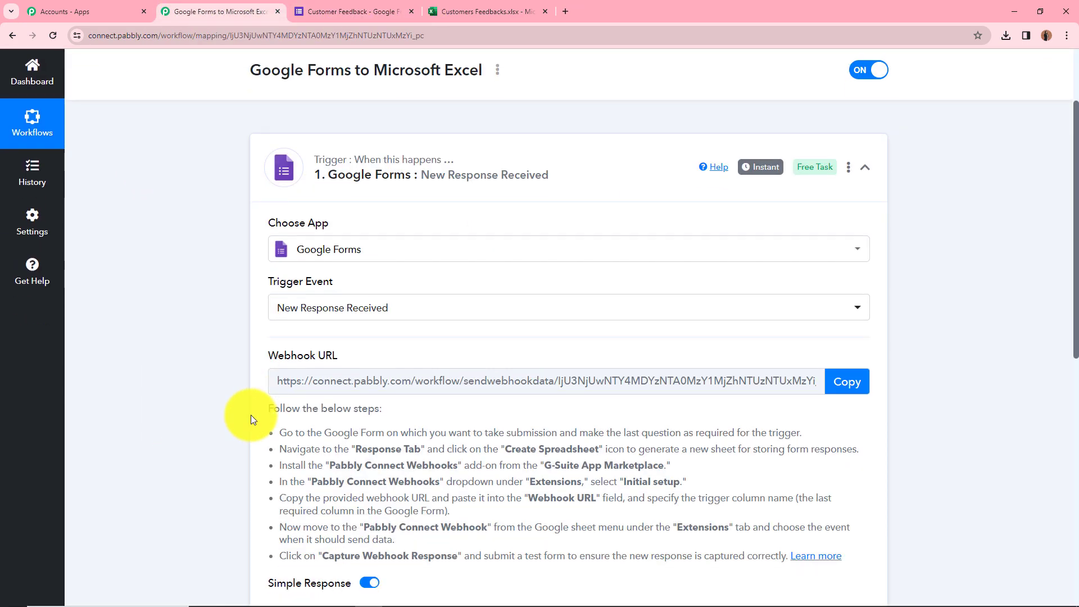
scroll(251, 414, down, 1)
mouse_move(269, 295)
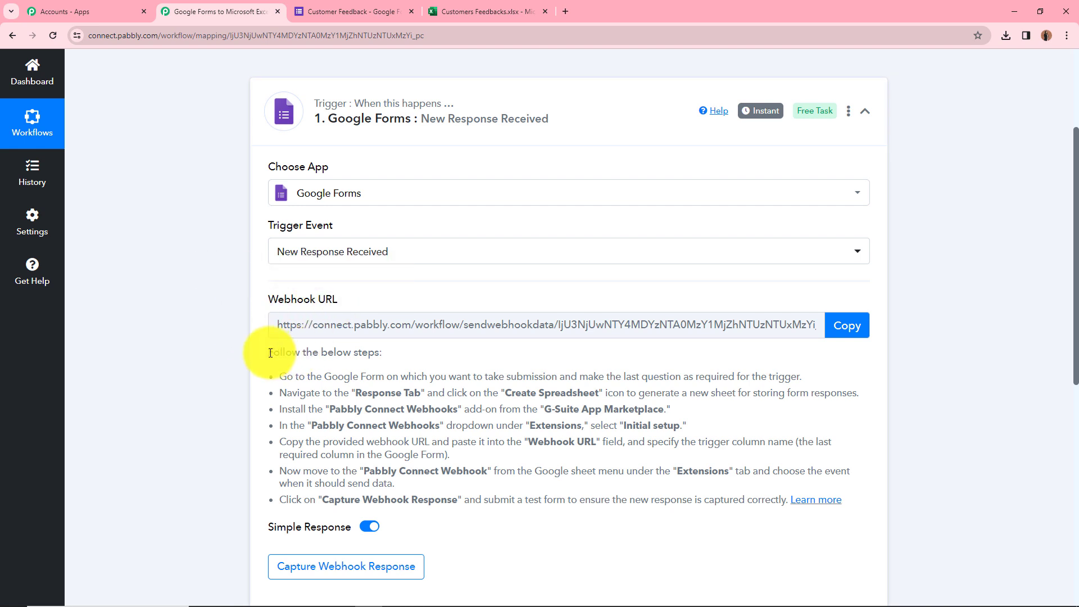
drag(270, 353, 585, 487)
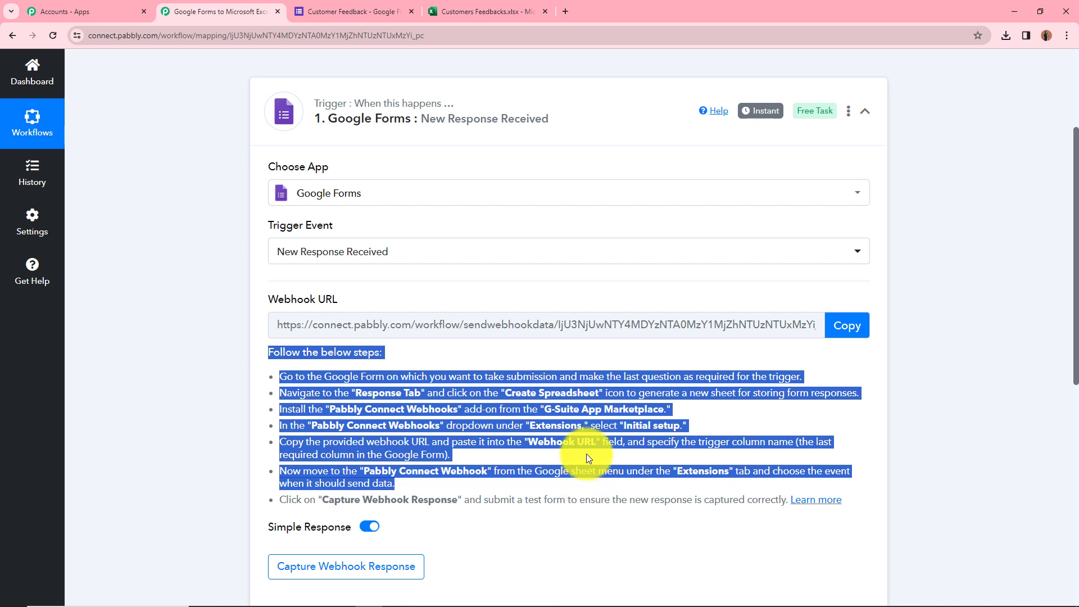
click(572, 383)
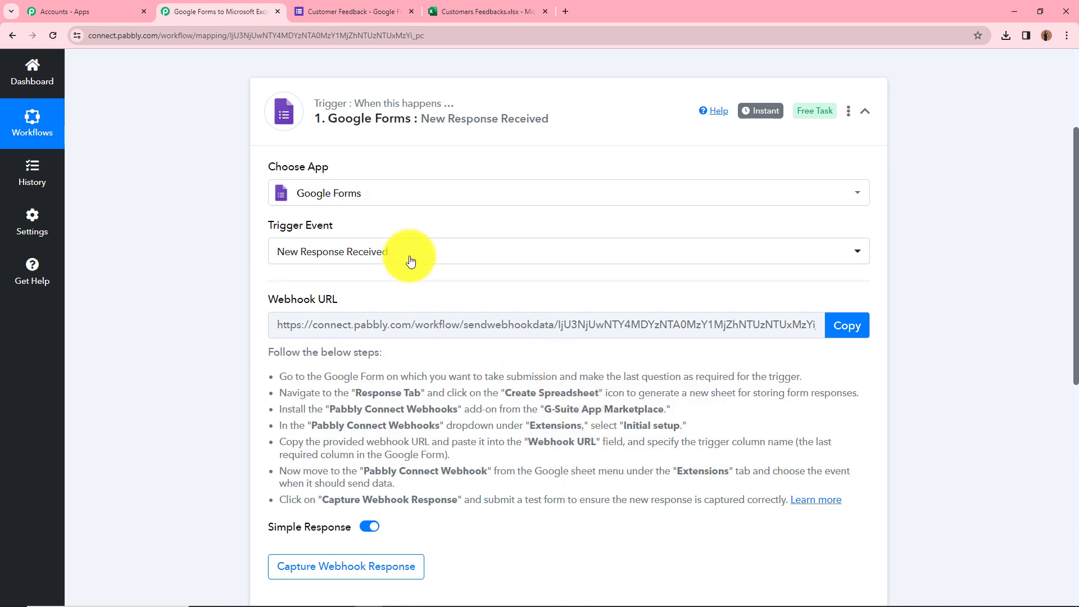
click(351, 11)
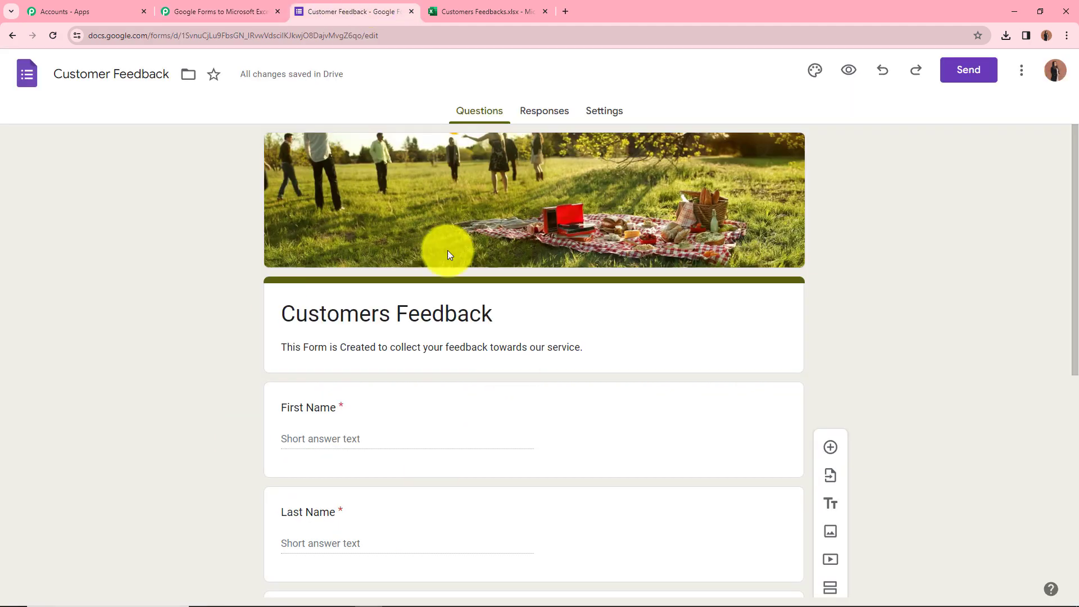
Link the form's responses to a newly created spreadsheet.
scroll(251, 317, down, 4)
scroll(338, 375, up, 4)
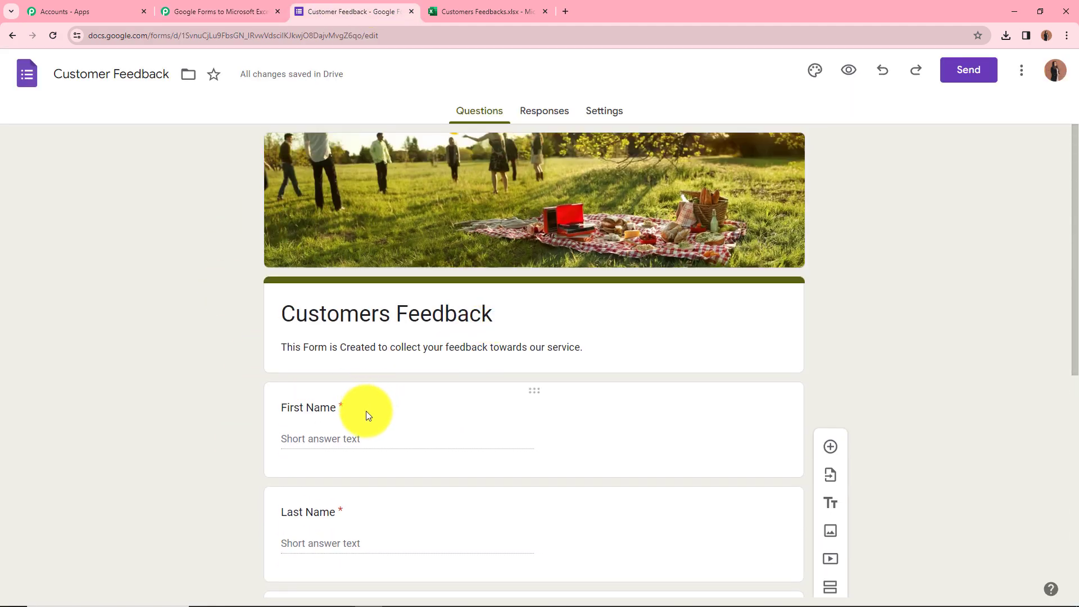
click(549, 117)
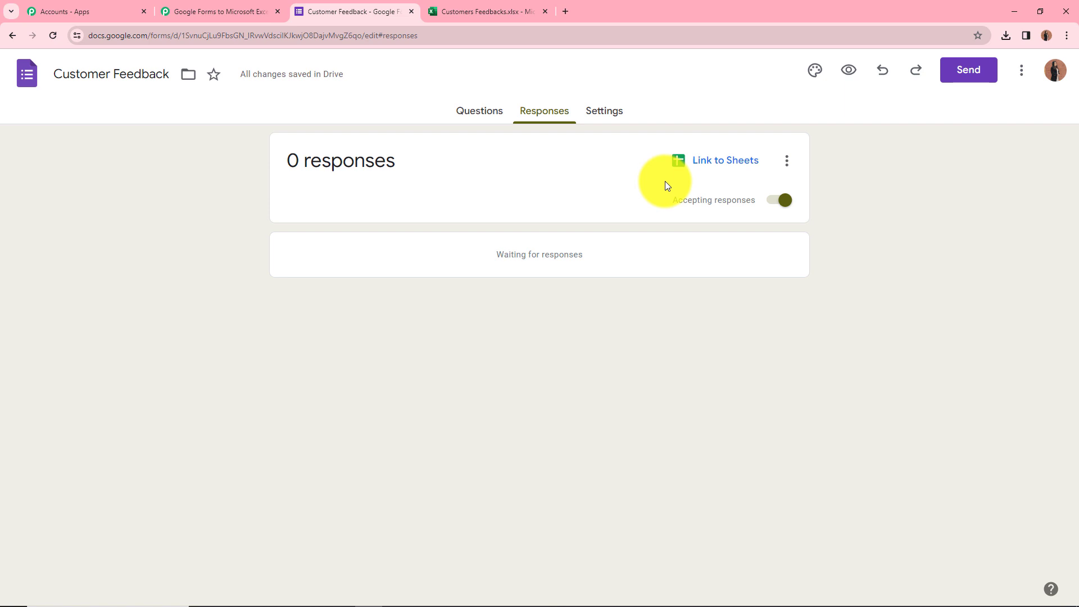
click(674, 164)
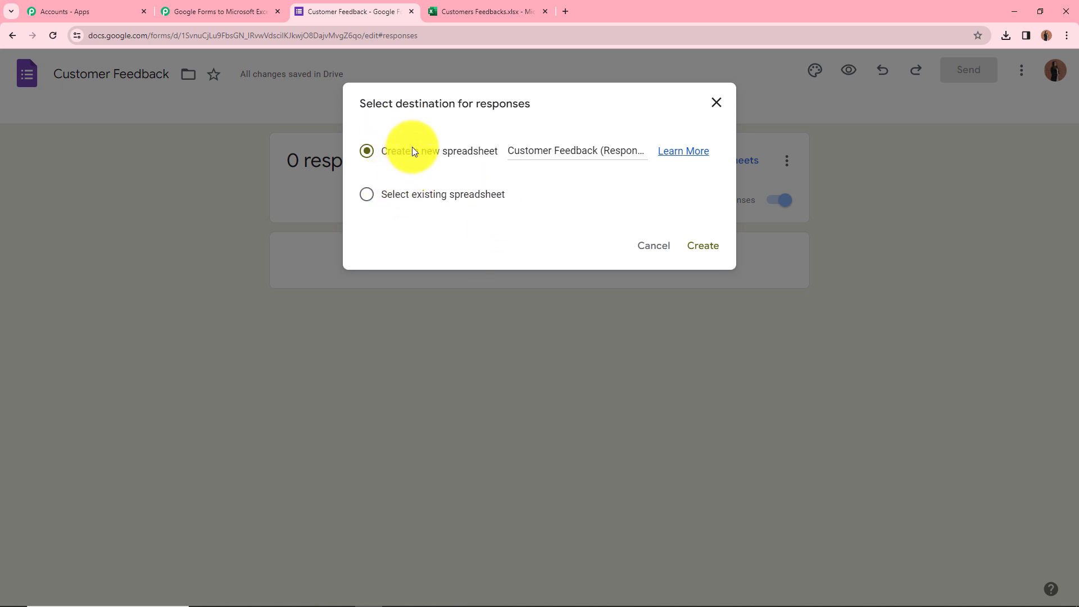
click(703, 251)
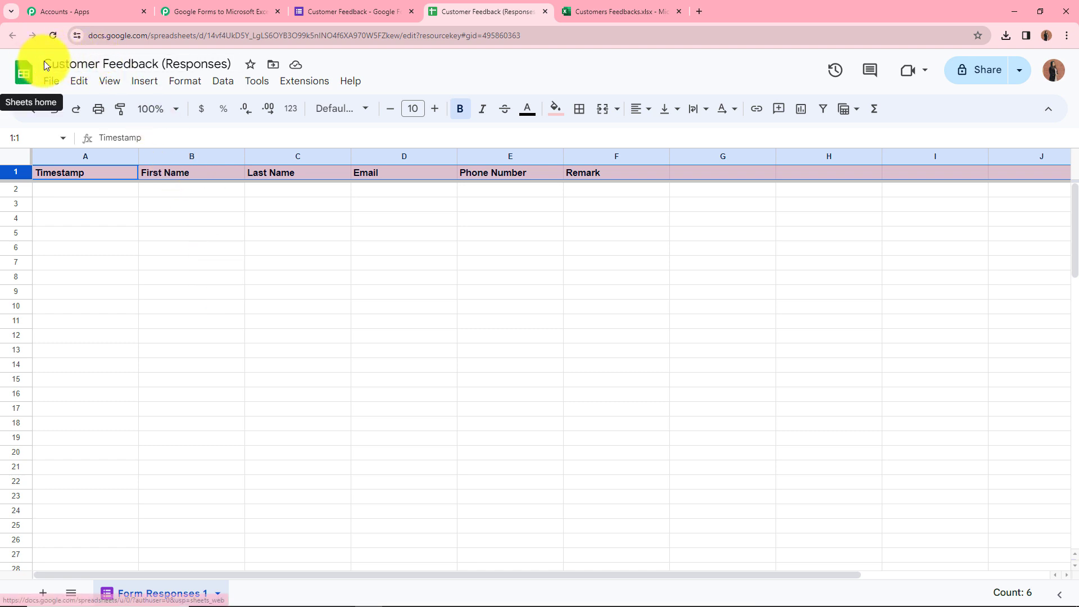
Open the linked Customer Feedback (Responses) sheet, then return to the Pabbly webhook instructions.
click(381, 7)
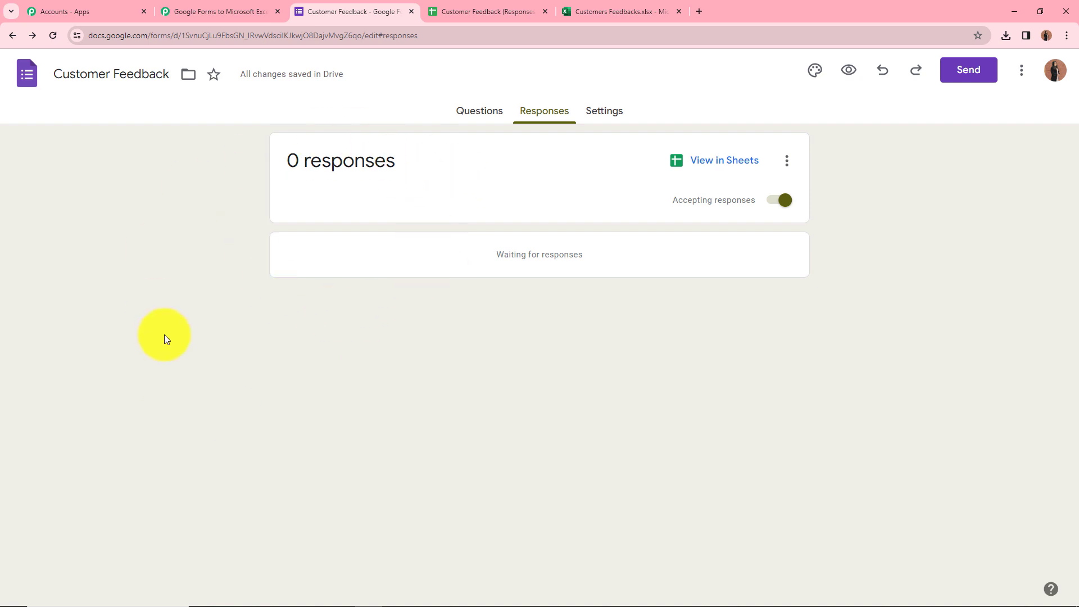
click(502, 7)
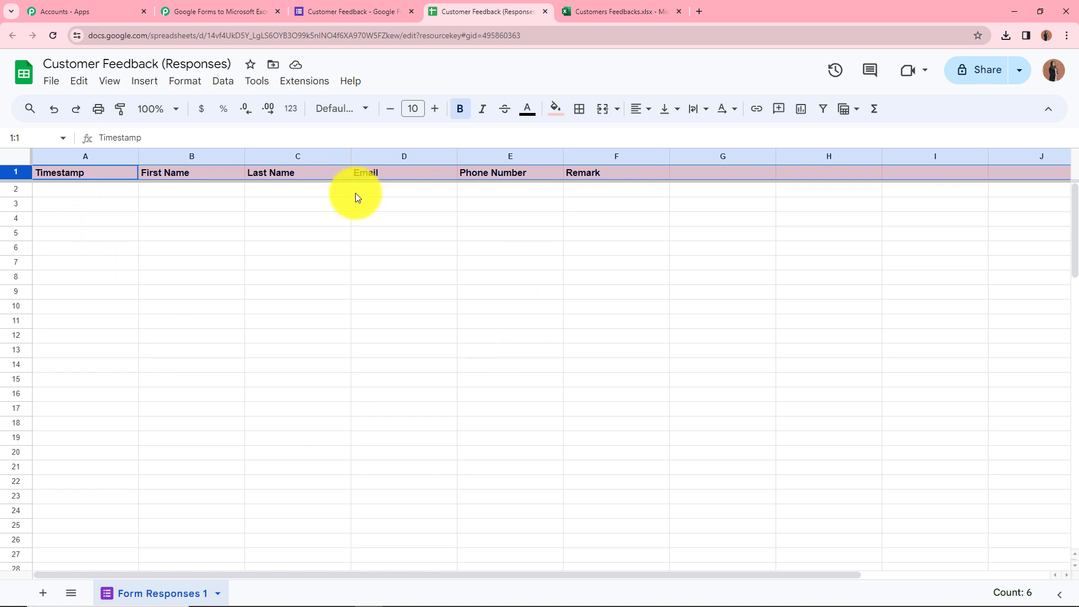
click(261, 5)
click(487, 10)
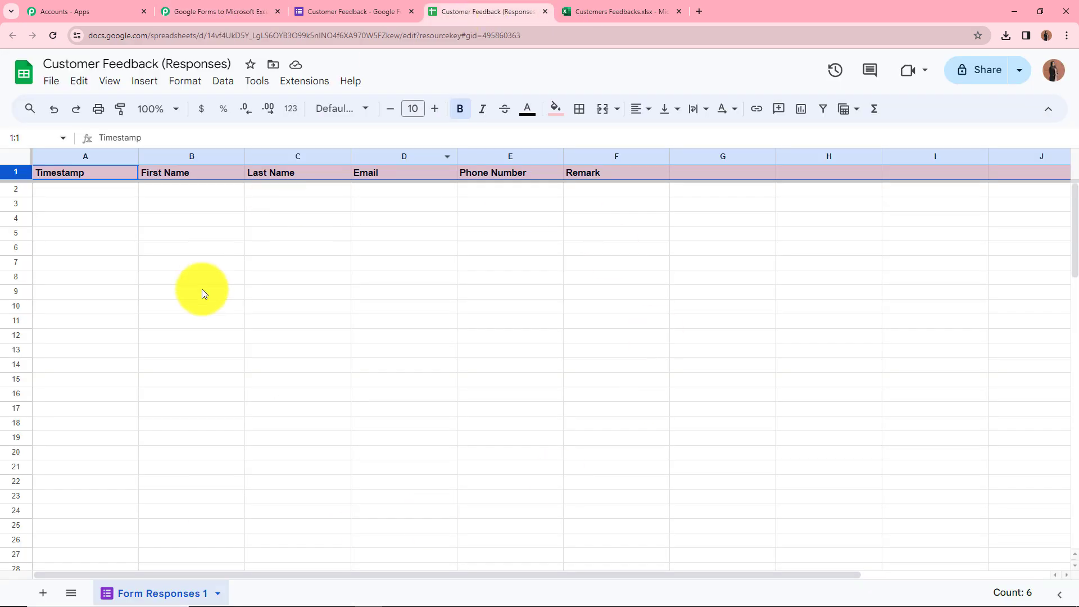
click(211, 7)
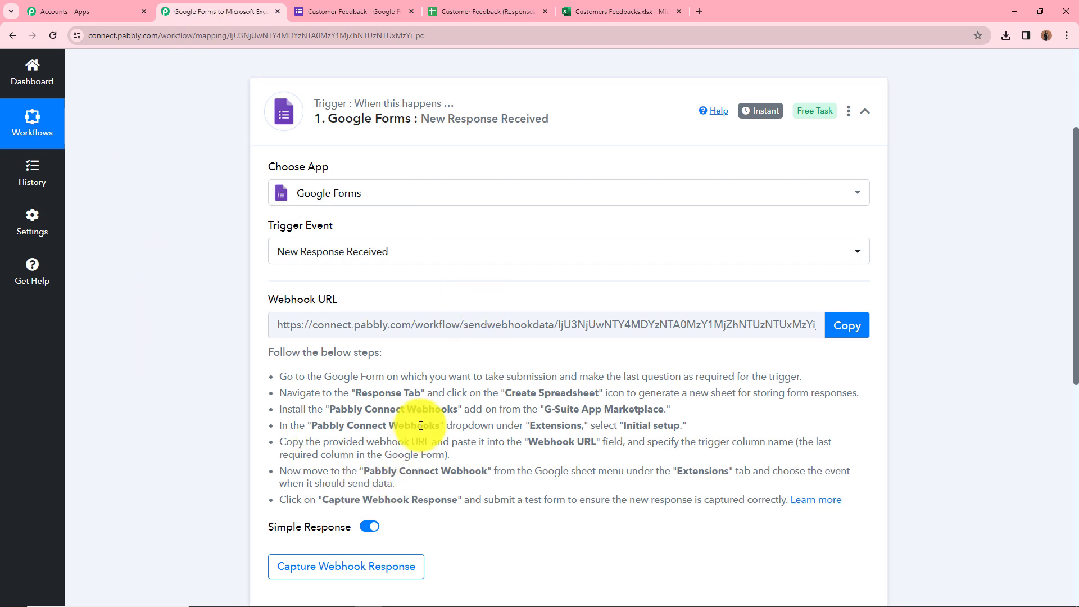
Search the Marketplace for 'pabb' and verify Pabbly Connect Webhooks shows as installed.
click(467, 17)
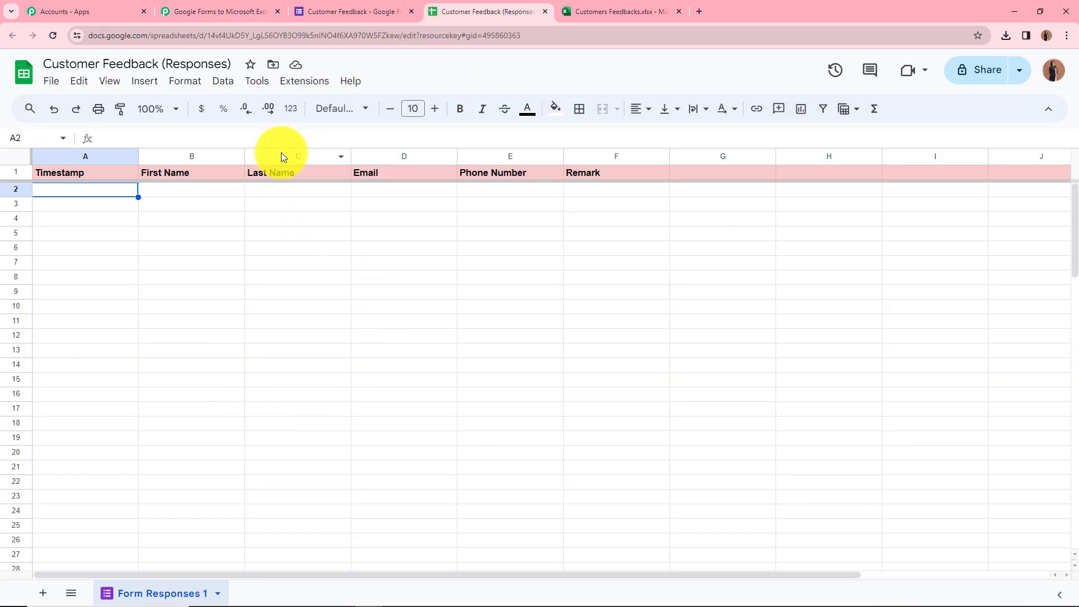
click(306, 81)
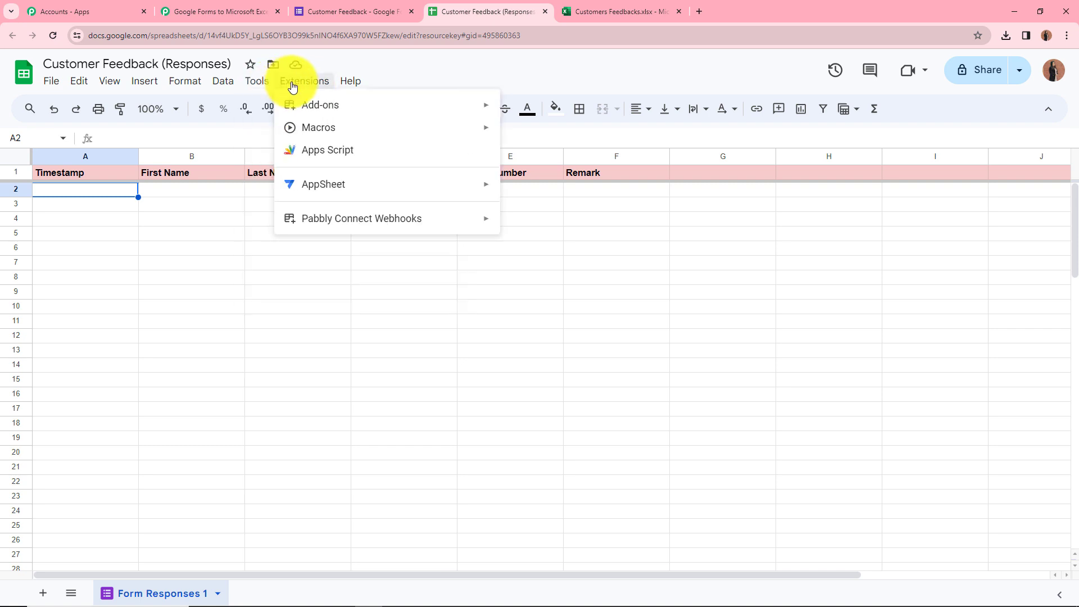
mouse_move(325, 105)
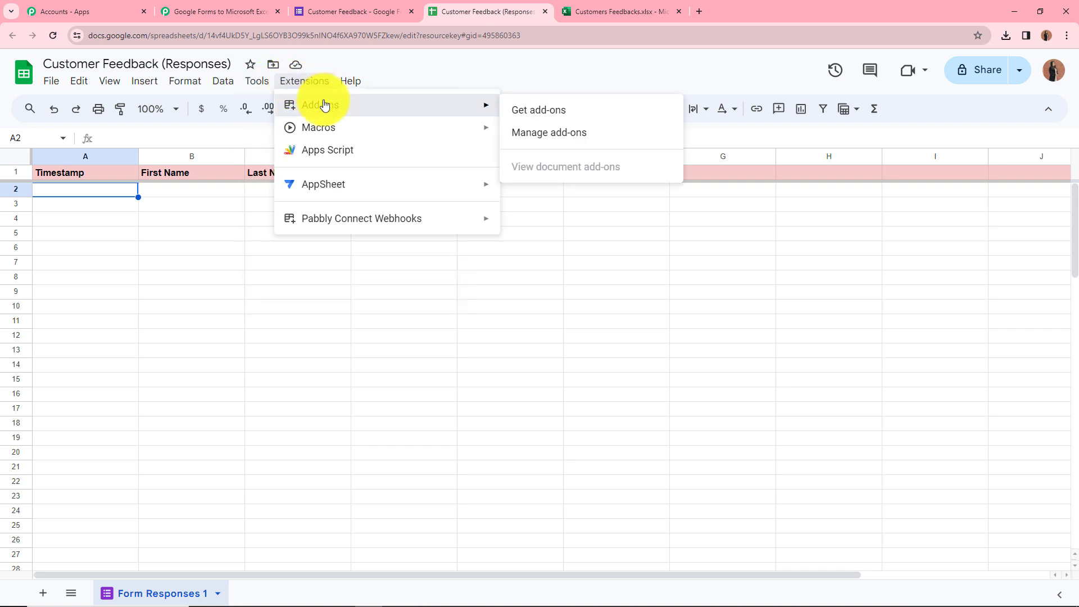
click(540, 112)
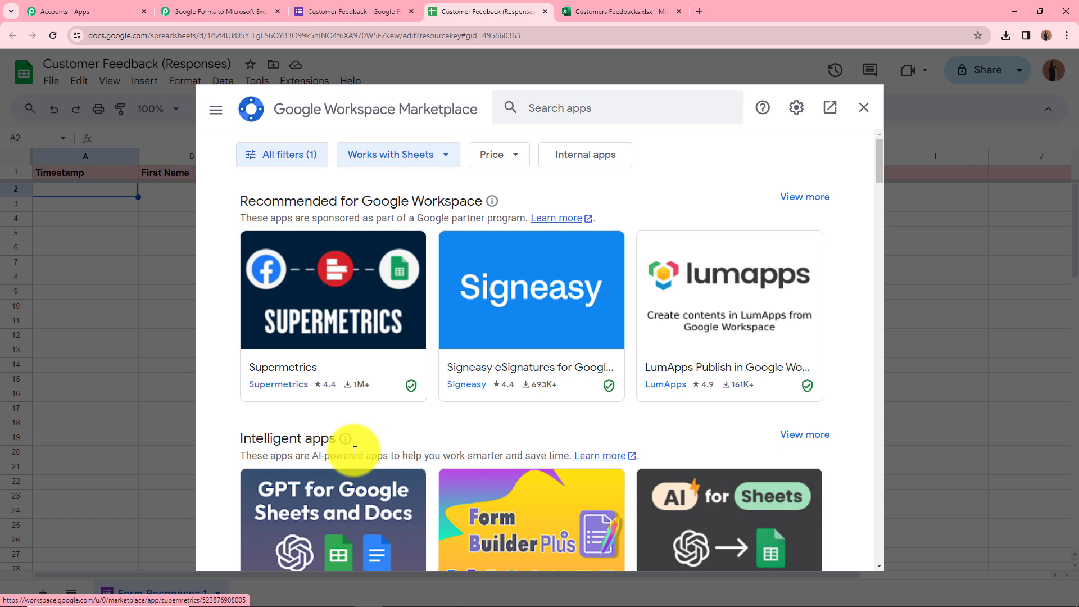
click(594, 104)
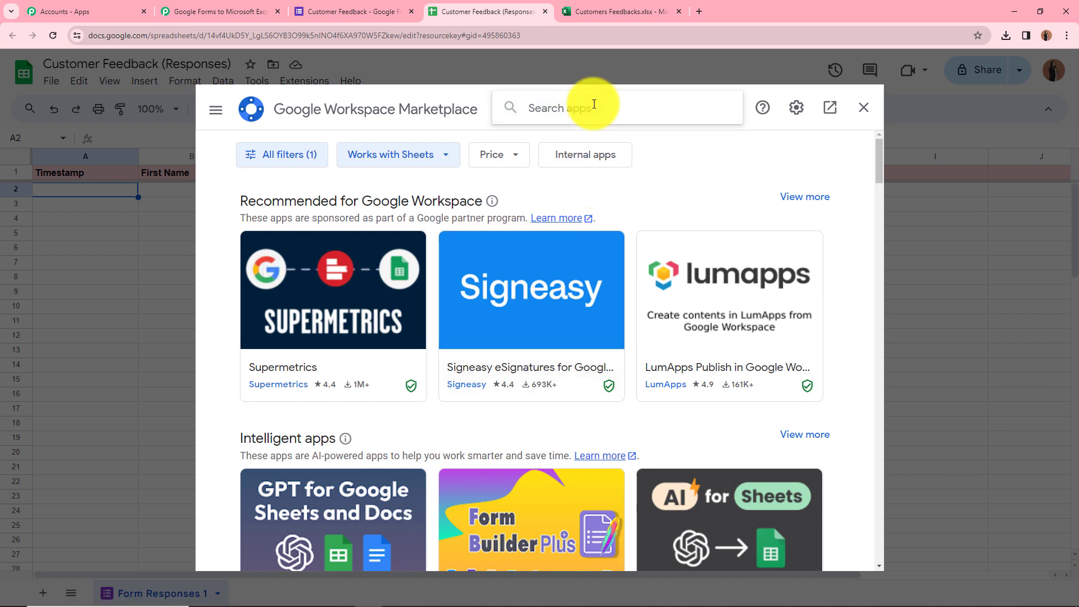
text(pabb)
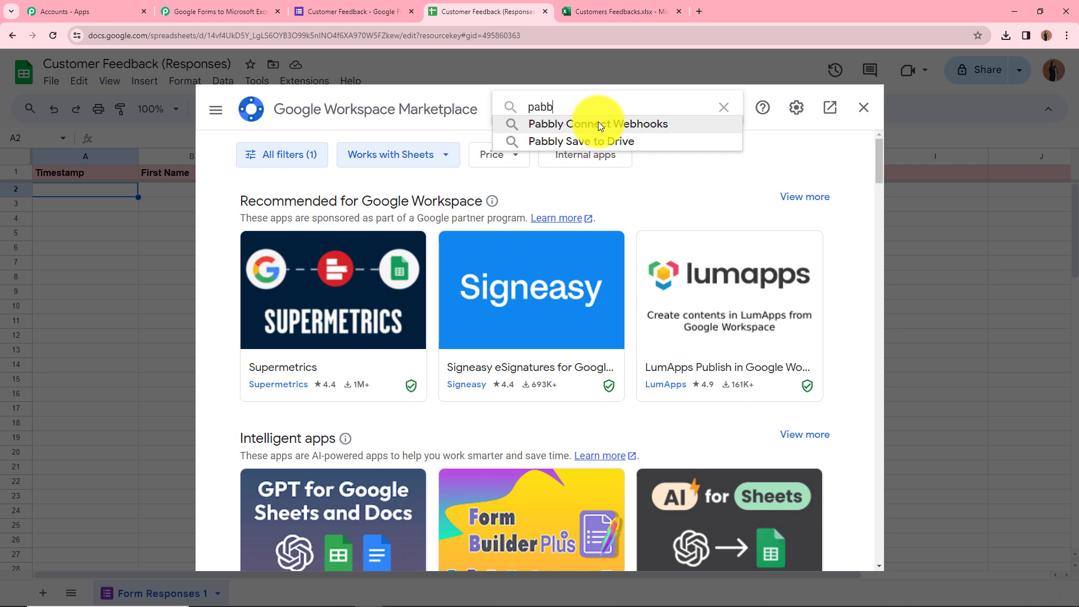
click(599, 124)
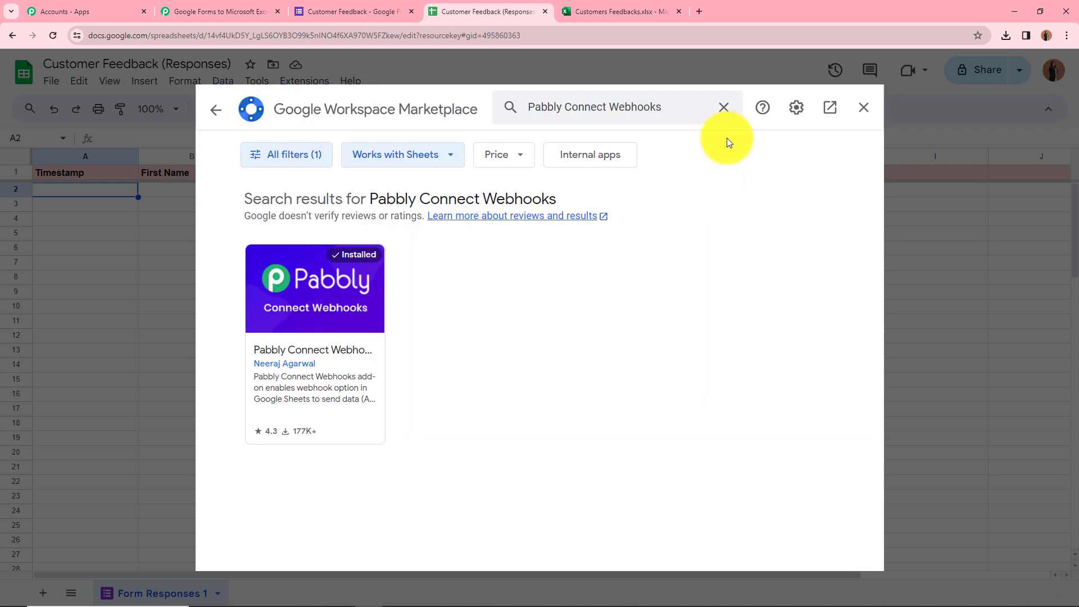
click(325, 315)
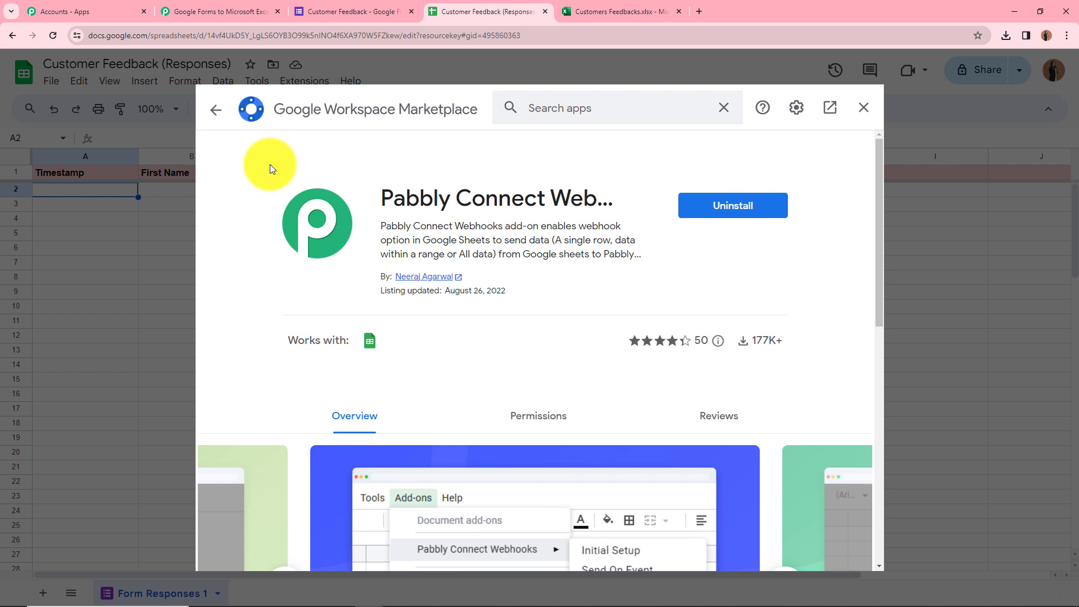
click(863, 109)
click(314, 84)
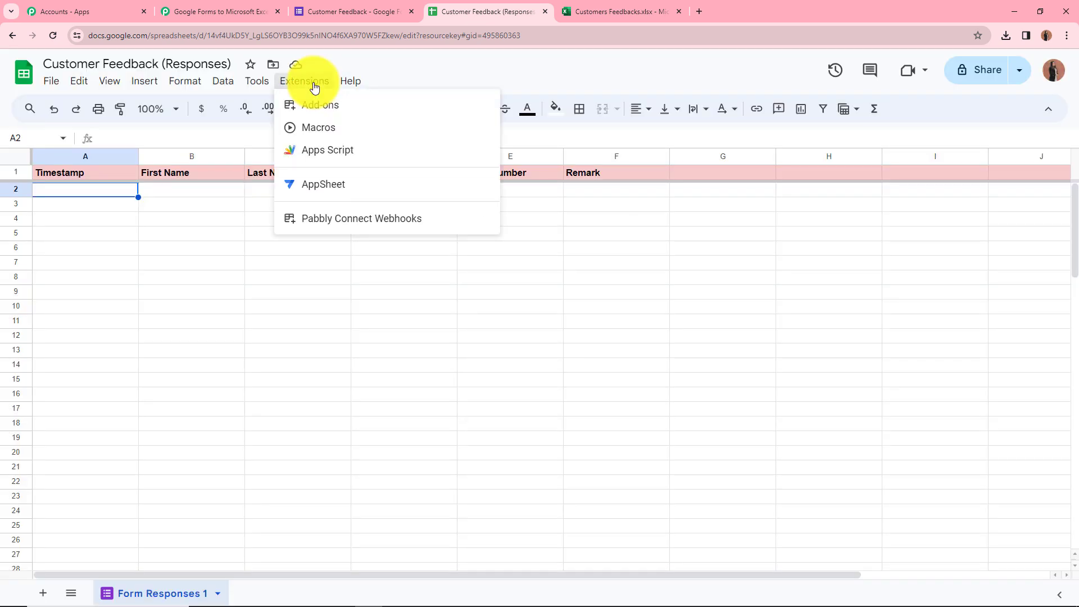
Run the add-on's Initial Setup with the copied Pabbly webhook URL and trigger column F.
mouse_move(359, 219)
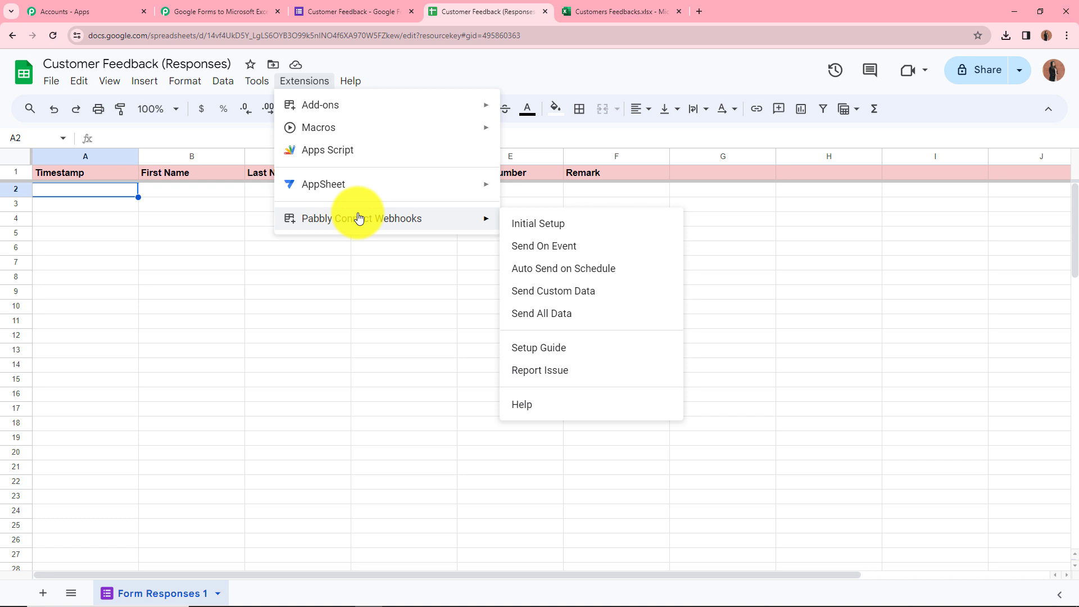
click(574, 225)
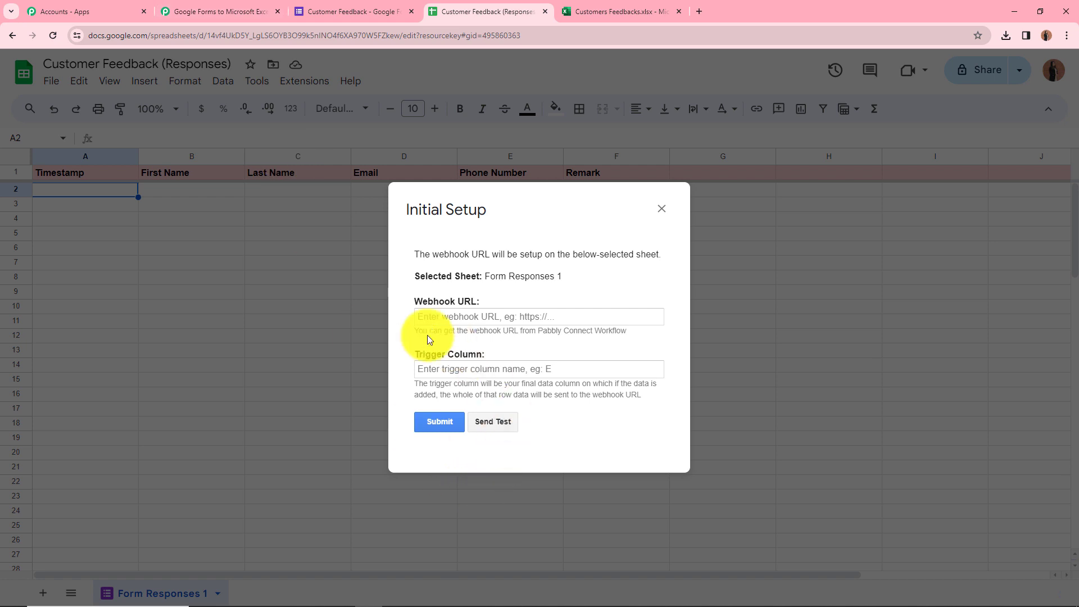
click(215, 7)
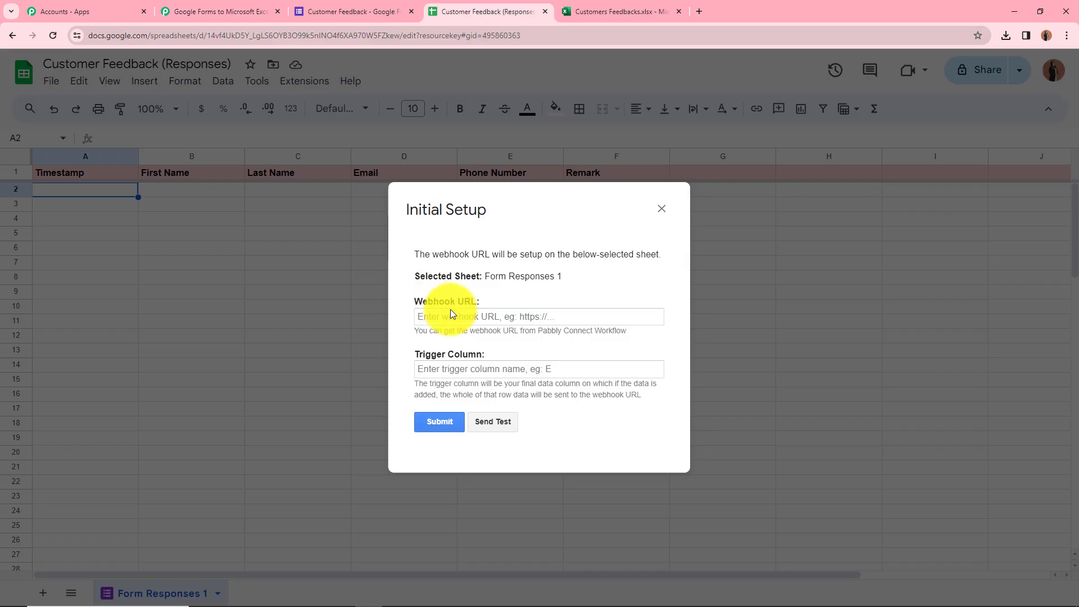
click(459, 314)
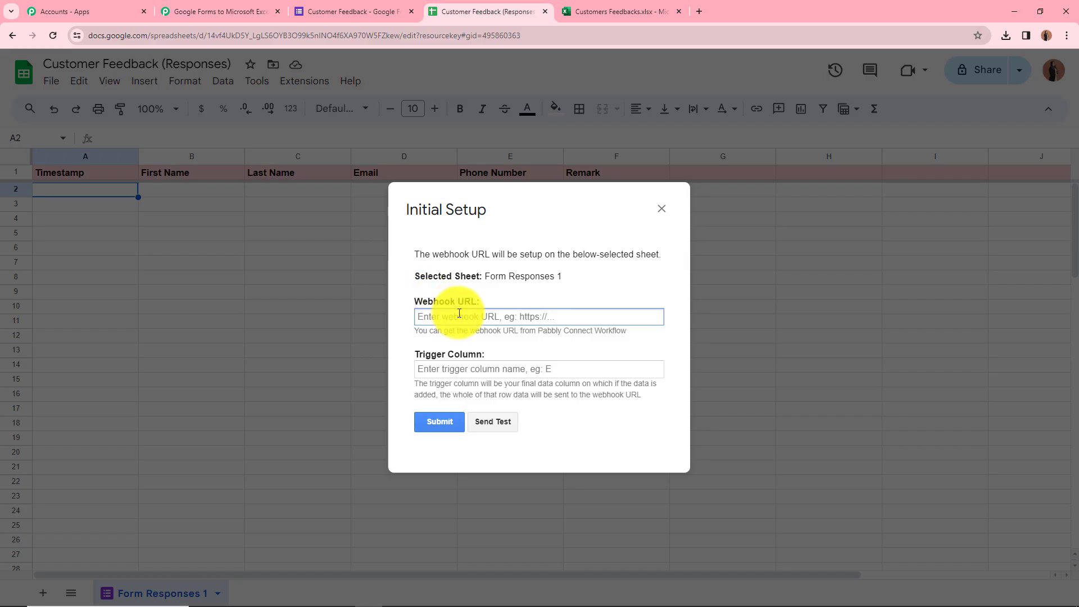
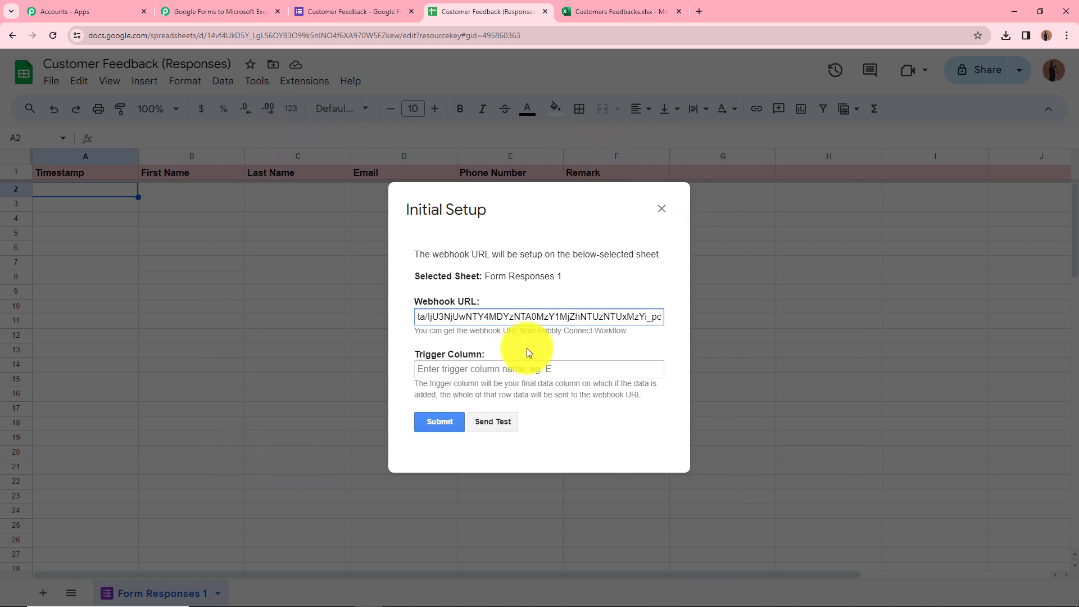
click(519, 372)
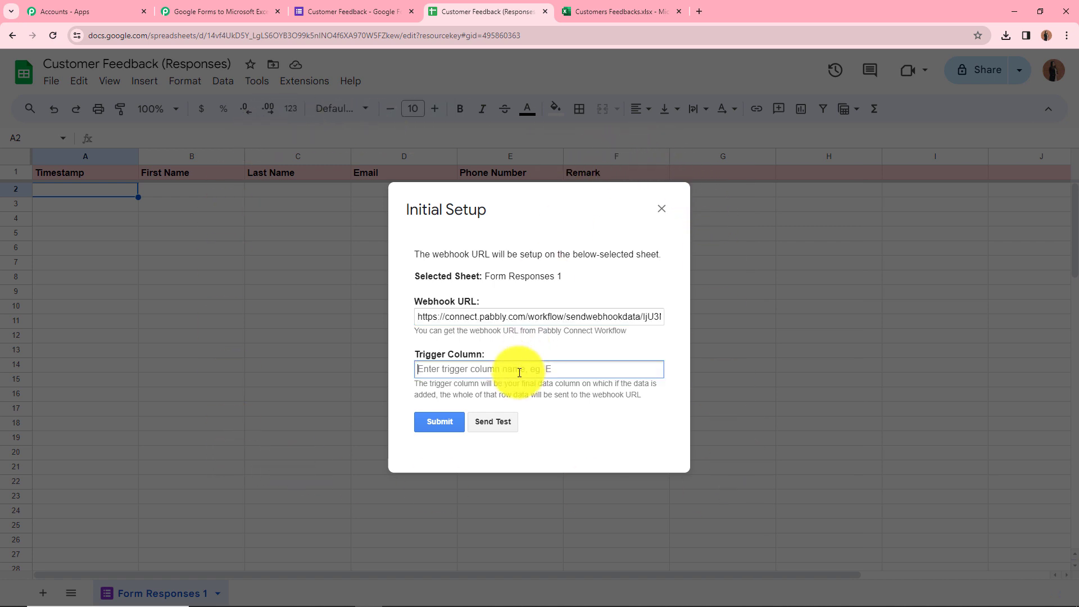
text(F)
click(433, 422)
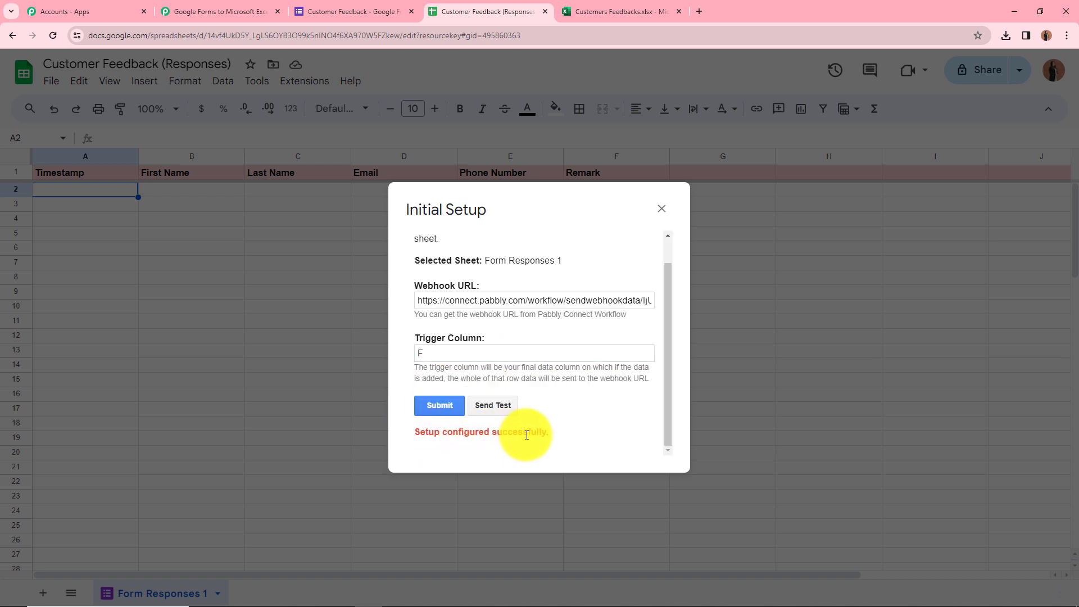
click(661, 209)
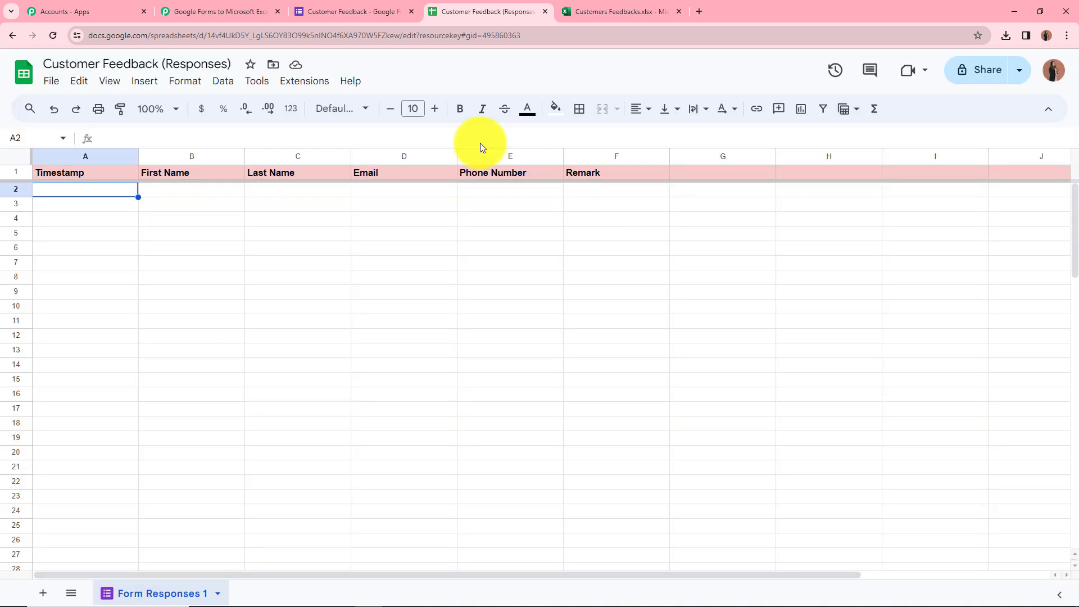
Turn on Send On Event in the Pabbly Connect Webhooks add-on.
click(298, 85)
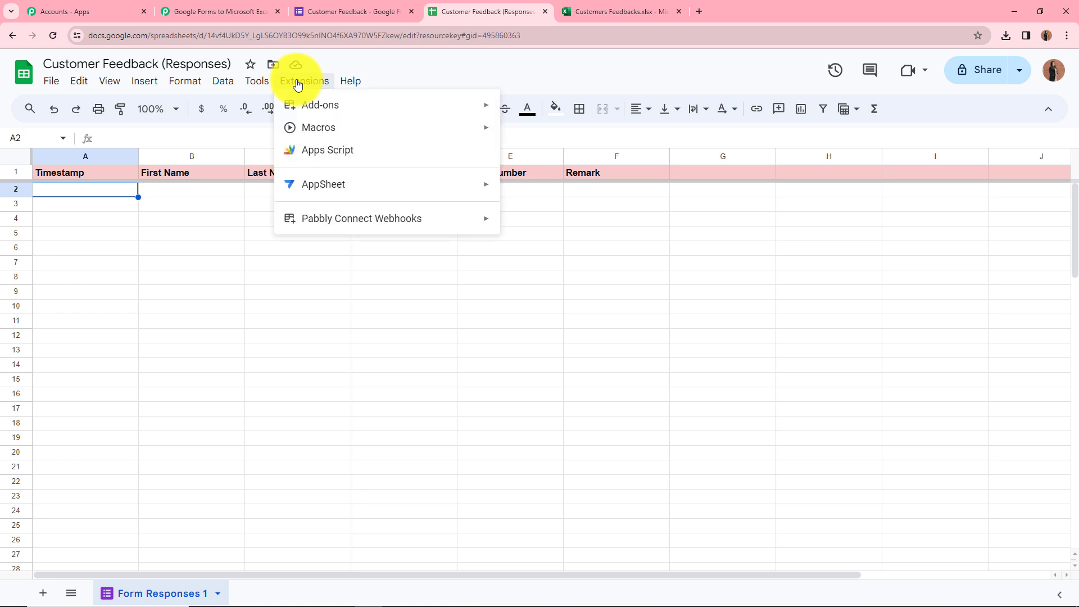
mouse_move(351, 219)
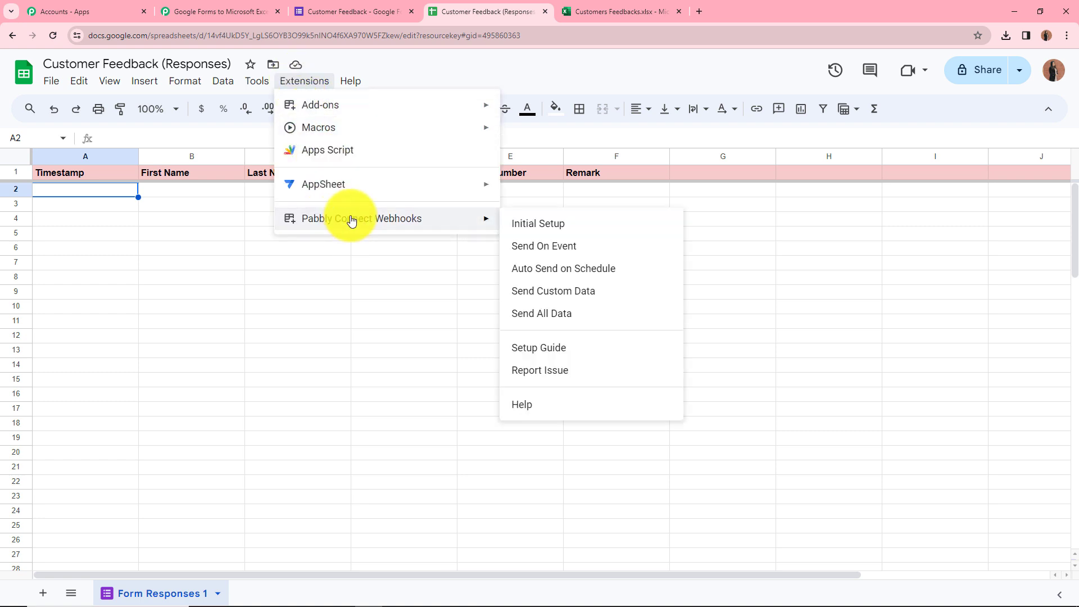
click(553, 248)
click(304, 80)
mouse_move(455, 219)
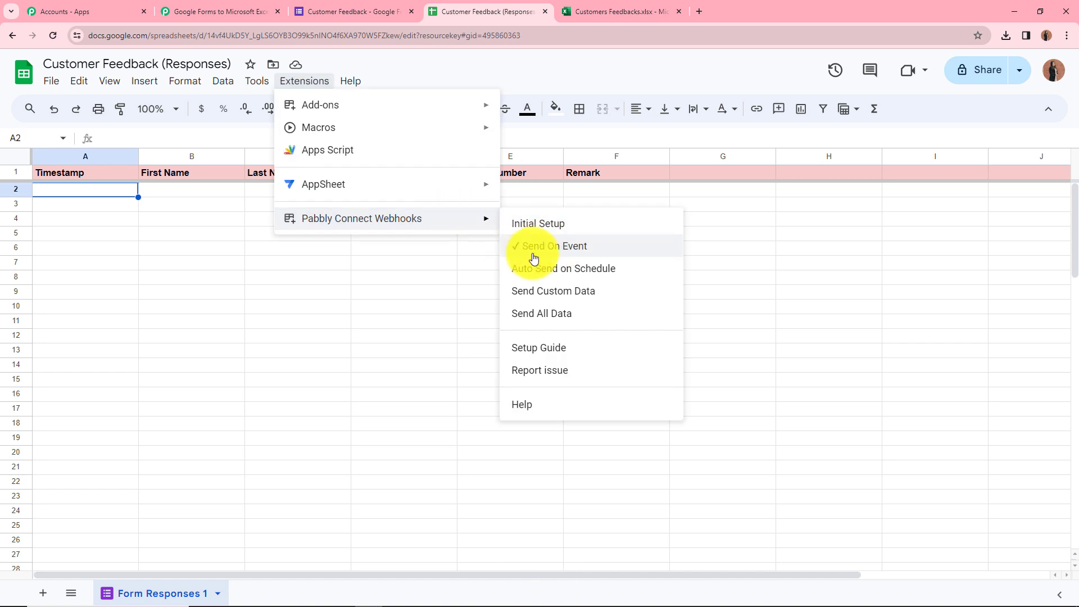
click(751, 251)
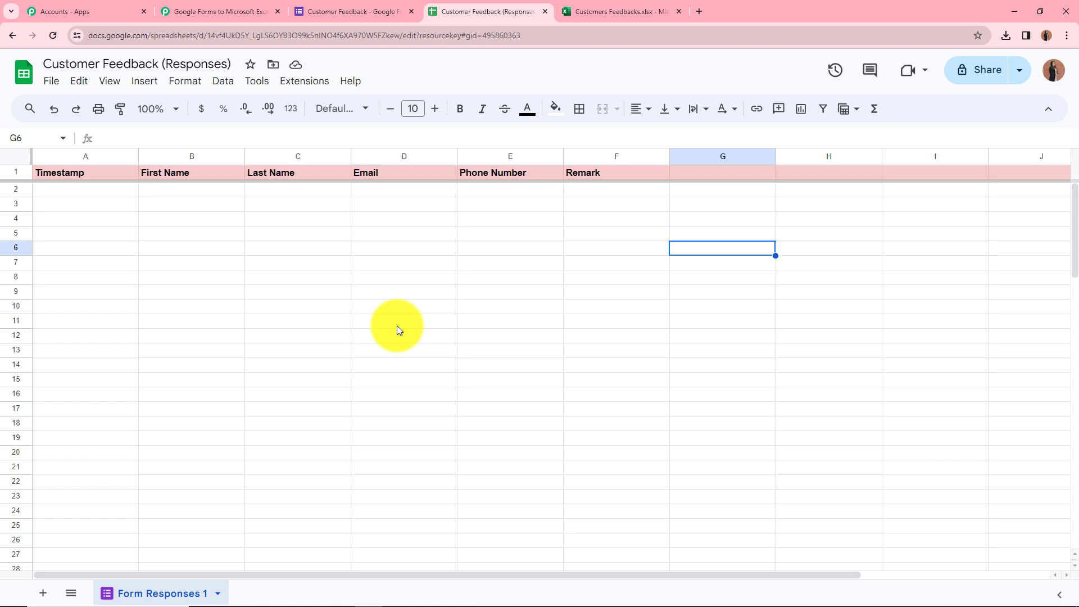
Check the Pabbly workflow's Webhook URL section, then go back to the Customer Feedback form.
click(225, 11)
scroll(300, 348, down, 4)
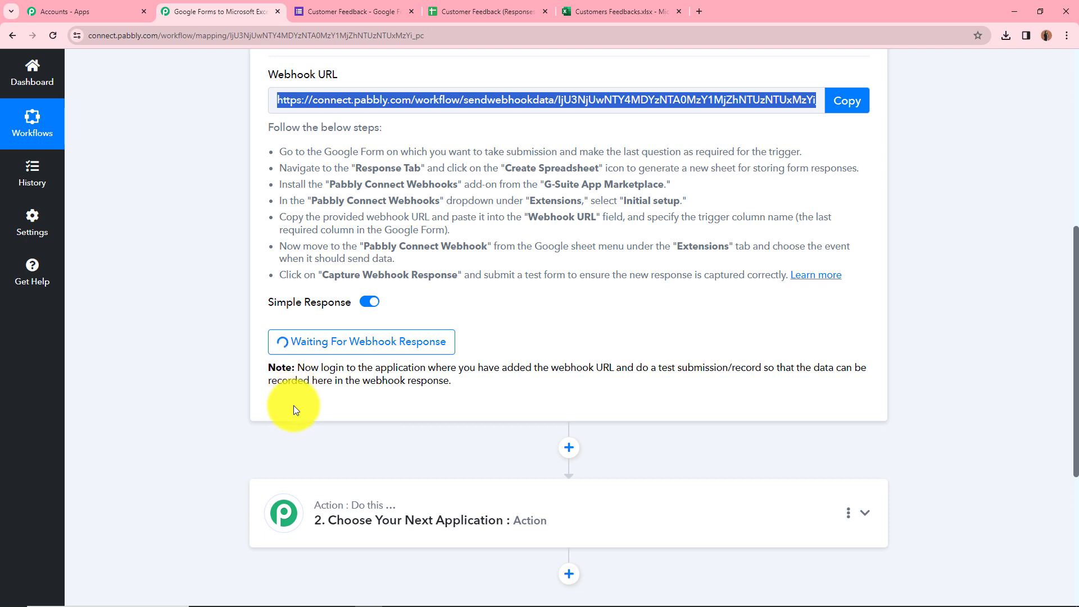
click(376, 8)
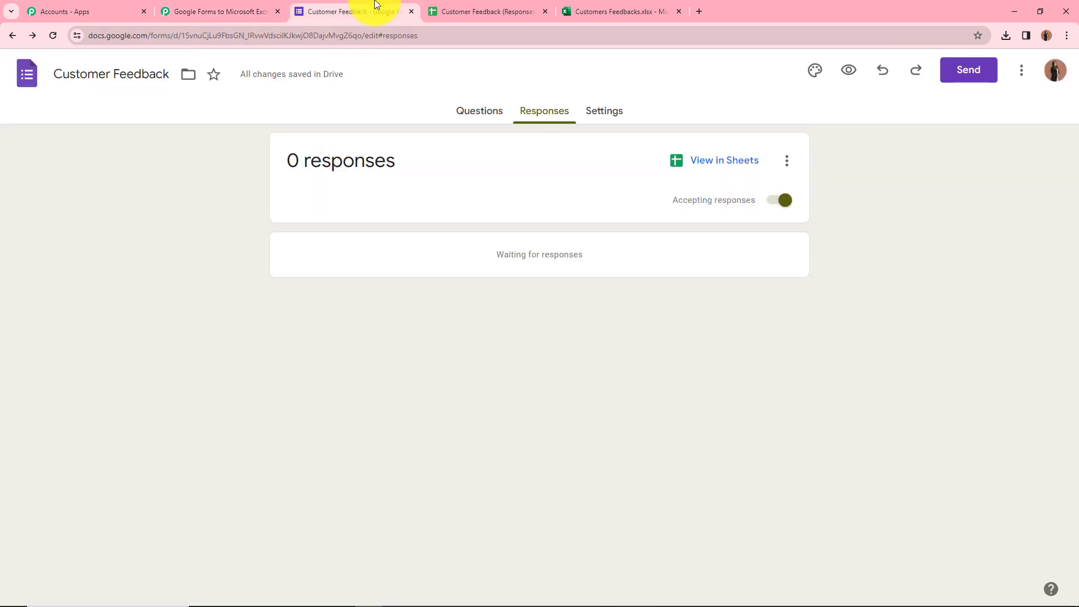
Open the form preview and enter 'Dummy' as First Name and 'User' as Last Name.
click(479, 110)
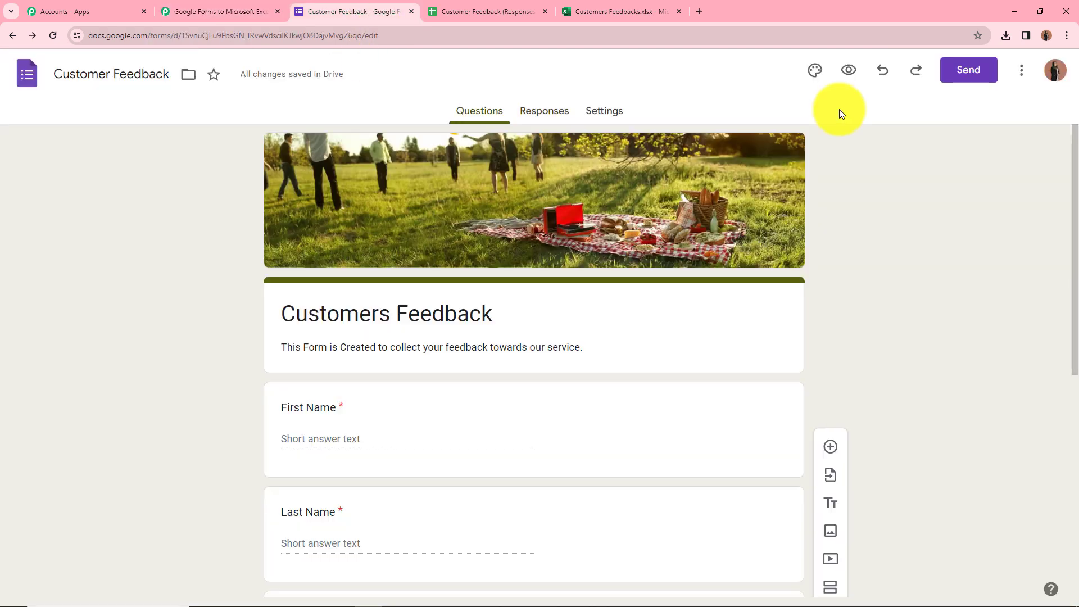
click(849, 76)
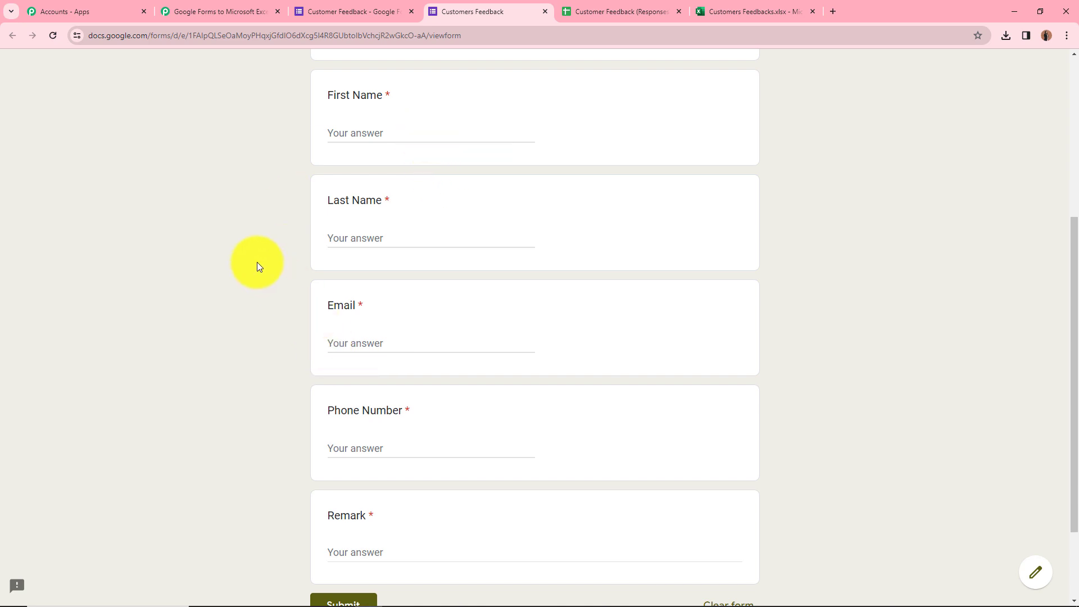
click(394, 137)
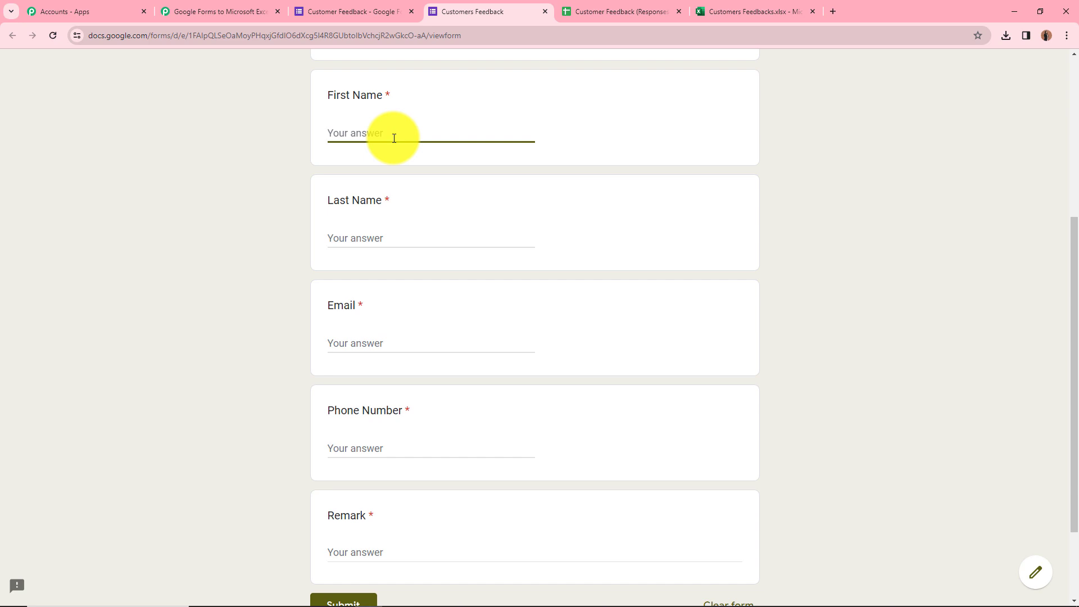
text(Dummy)
click(405, 239)
text(User)
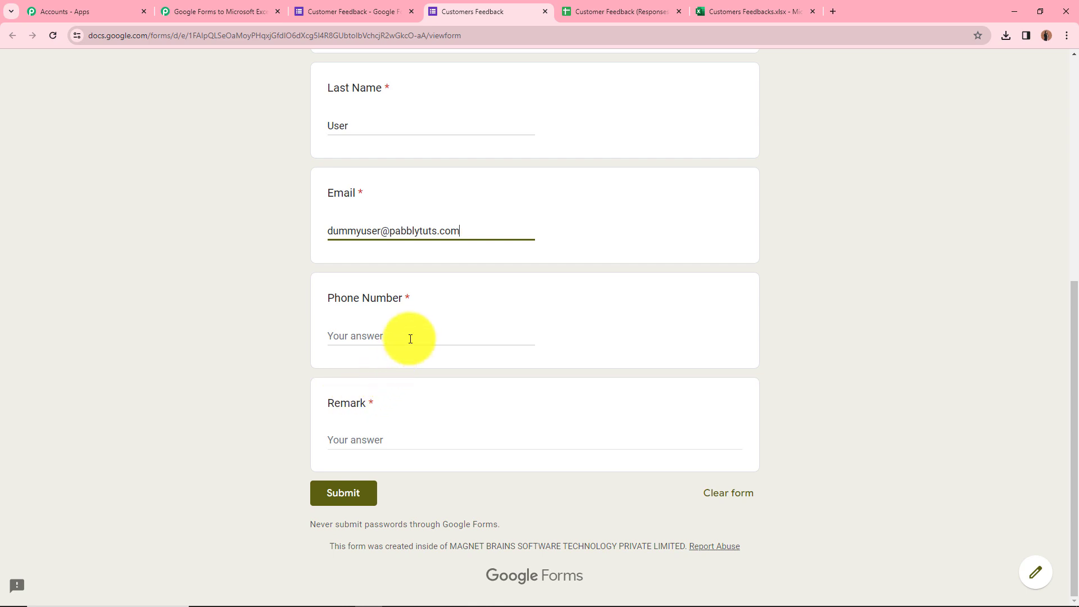
Enter a sample phone number and remark 'Good', submit the response, and return to Pabbly.
click(410, 338)
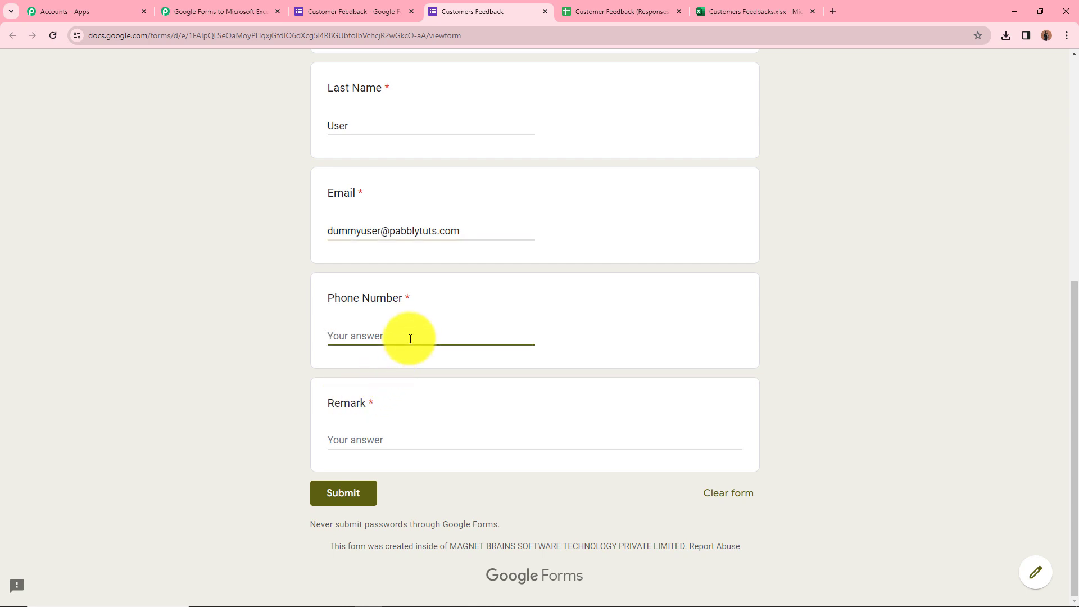
text(325891256)
click(489, 439)
text(Good)
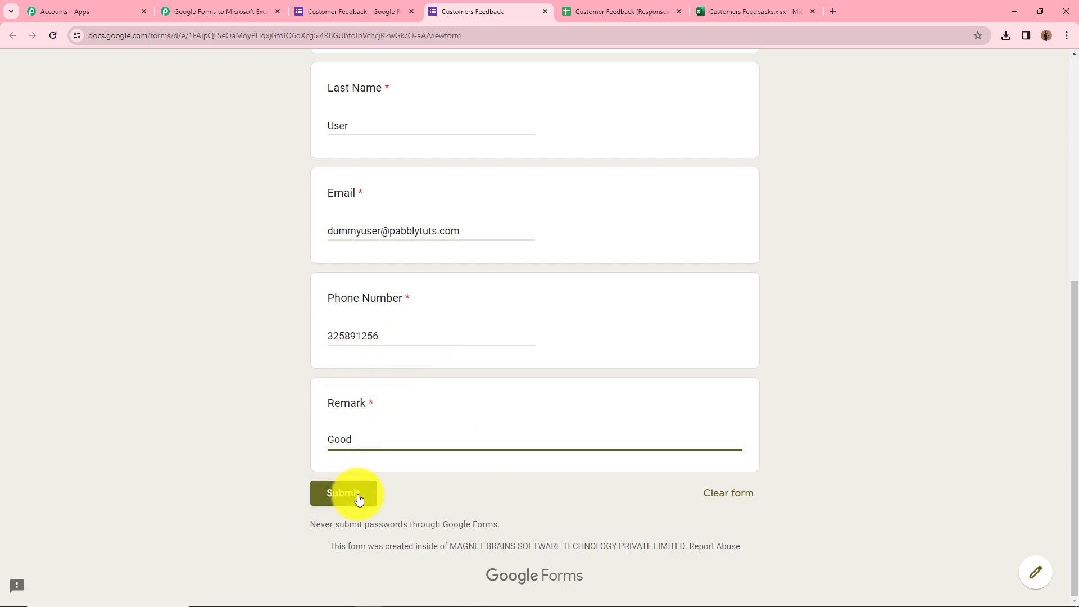
click(359, 499)
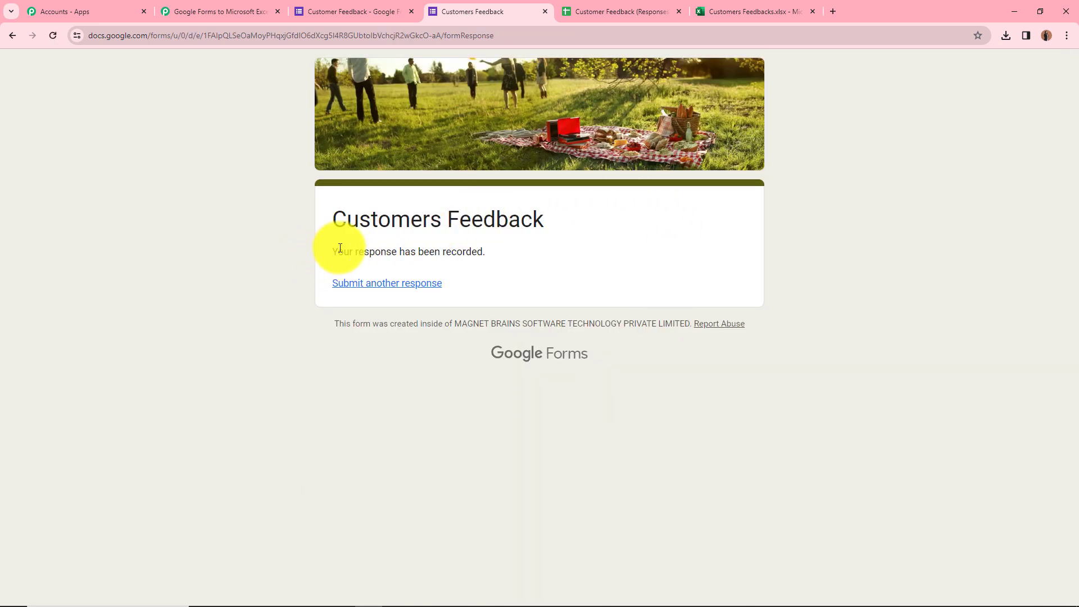
drag(340, 248, 516, 265)
click(593, 270)
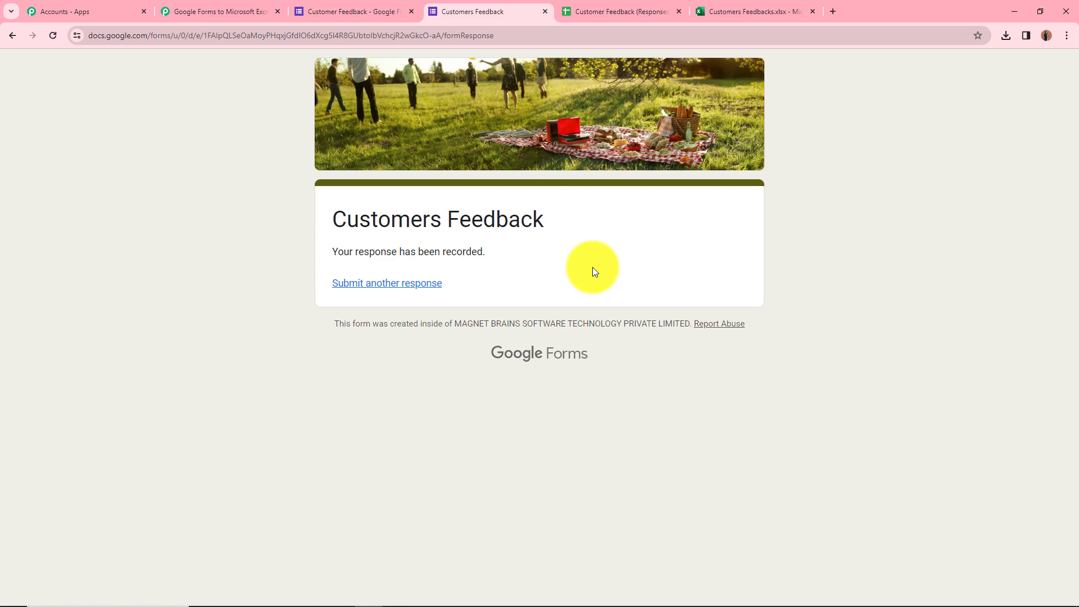
click(194, 8)
Scroll through the captured Response Received fields, then expand the 'Choose Your Next Application' step.
scroll(244, 289, down, 3)
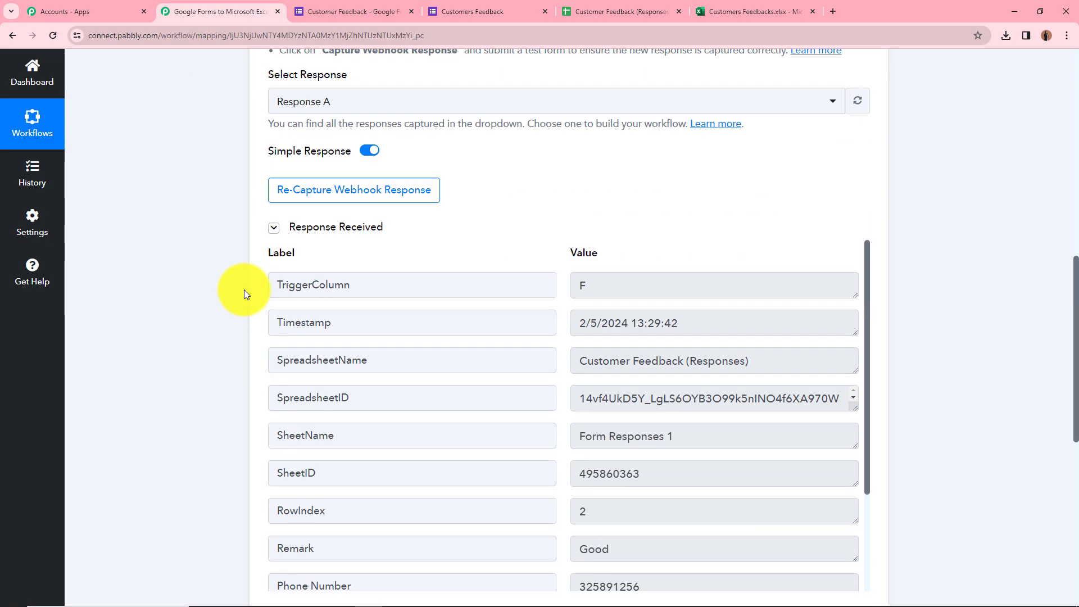
scroll(601, 413, down, 3)
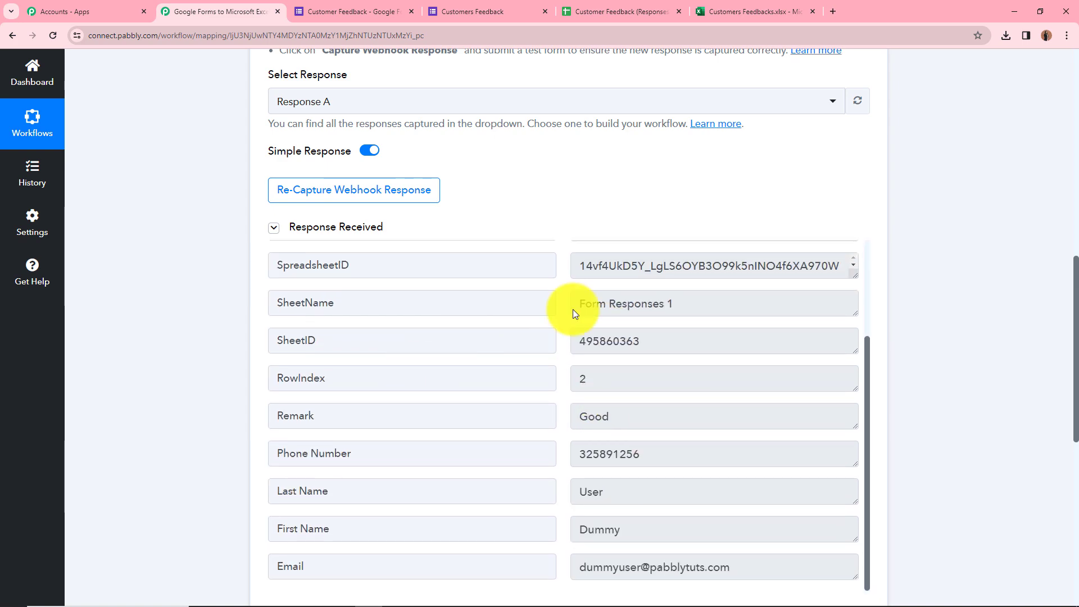
scroll(628, 409, down, 3)
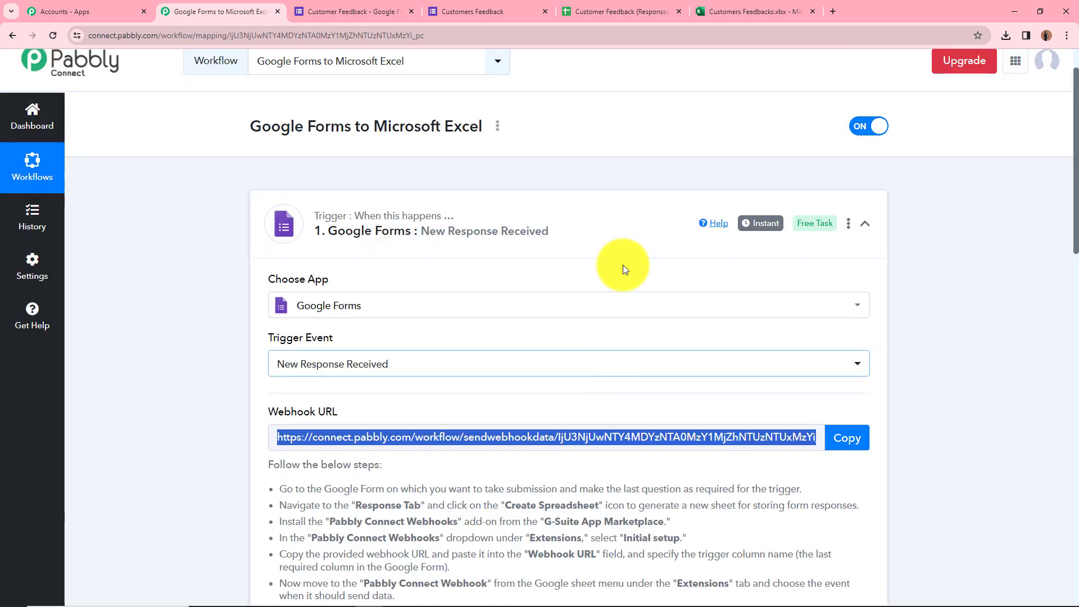
scroll(164, 475, down, 5)
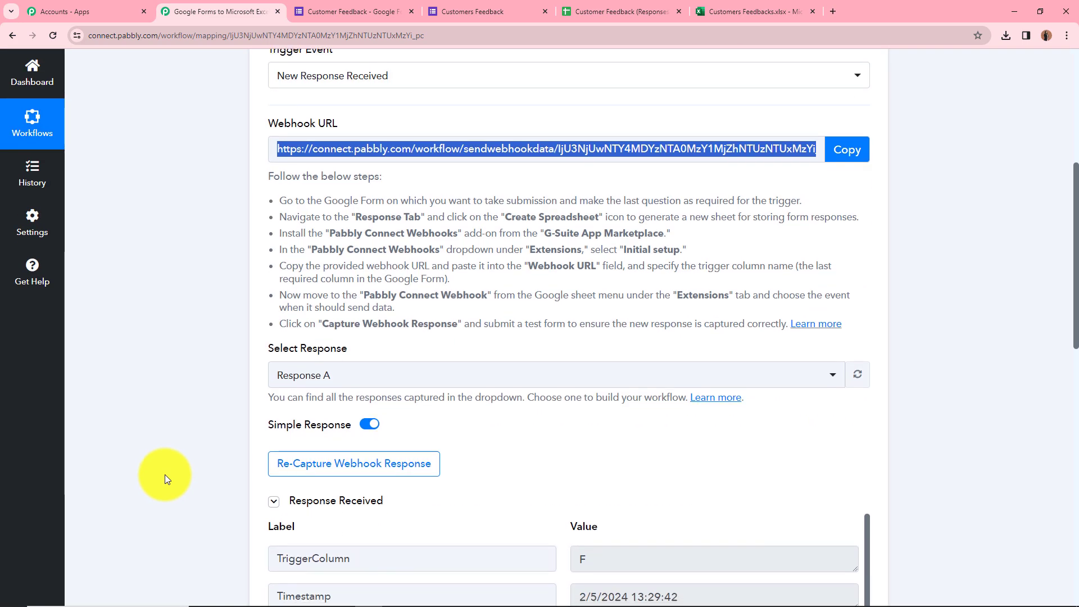
scroll(164, 474, down, 4)
scroll(157, 274, down, 8)
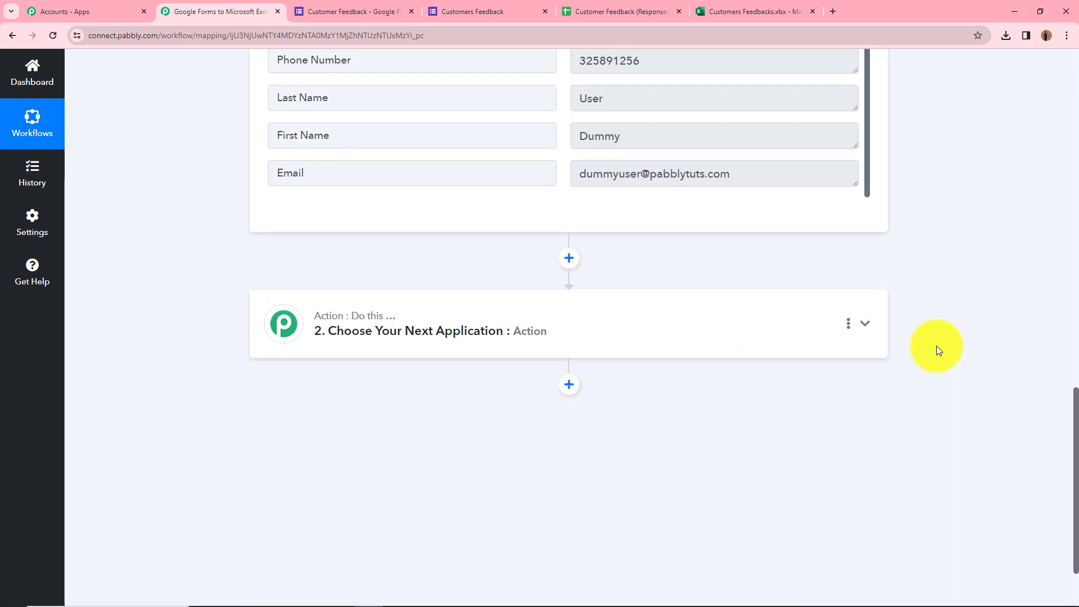
click(863, 327)
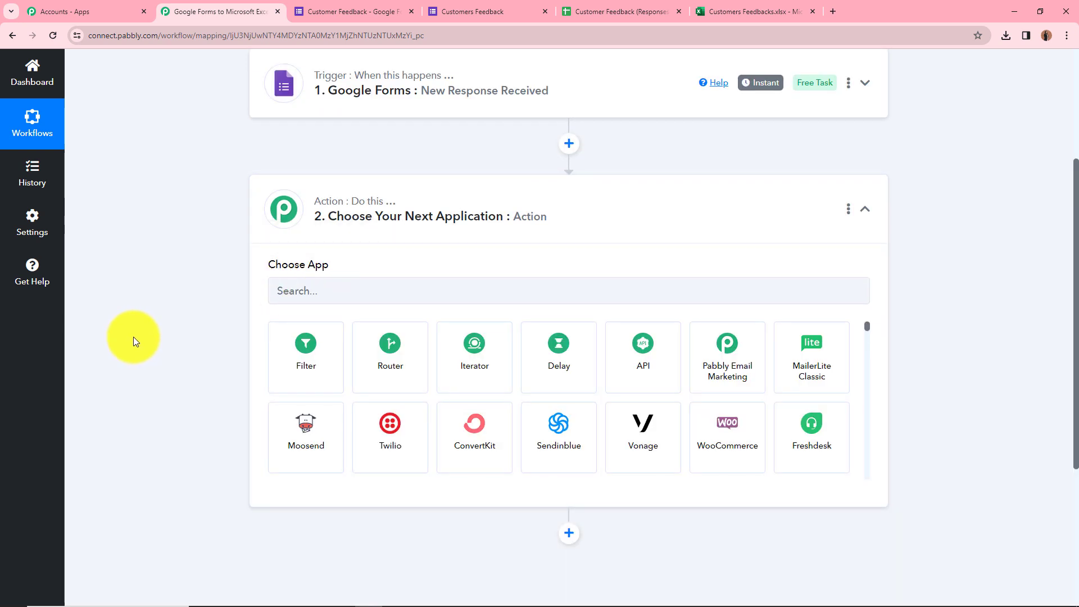
Search 'Micro', choose Microsoft Excel, and set the action event to Add Row To Worksheet.
click(326, 293)
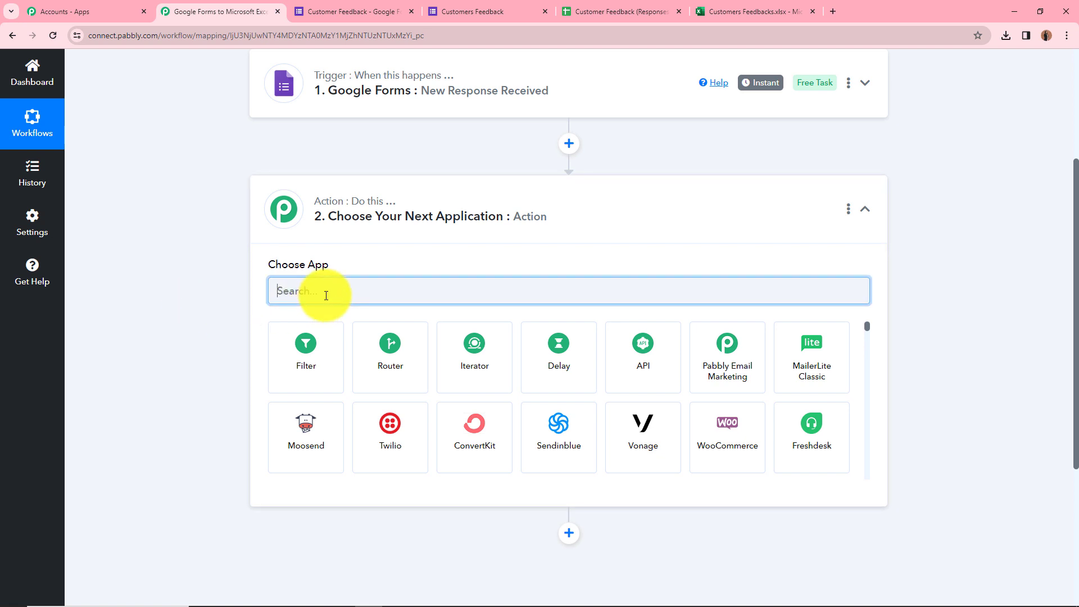
text(Micro)
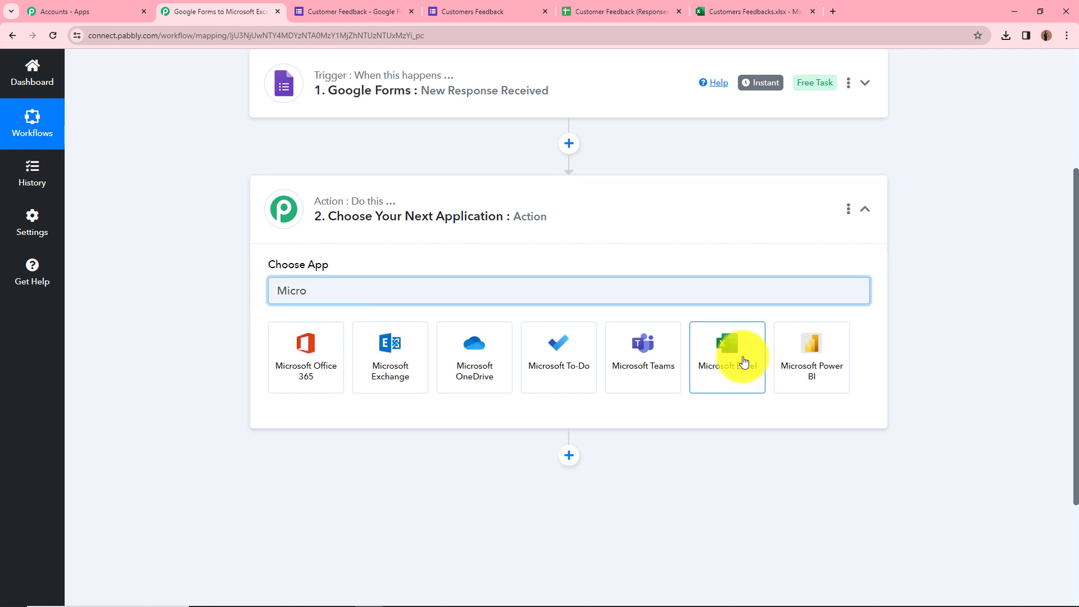
click(743, 362)
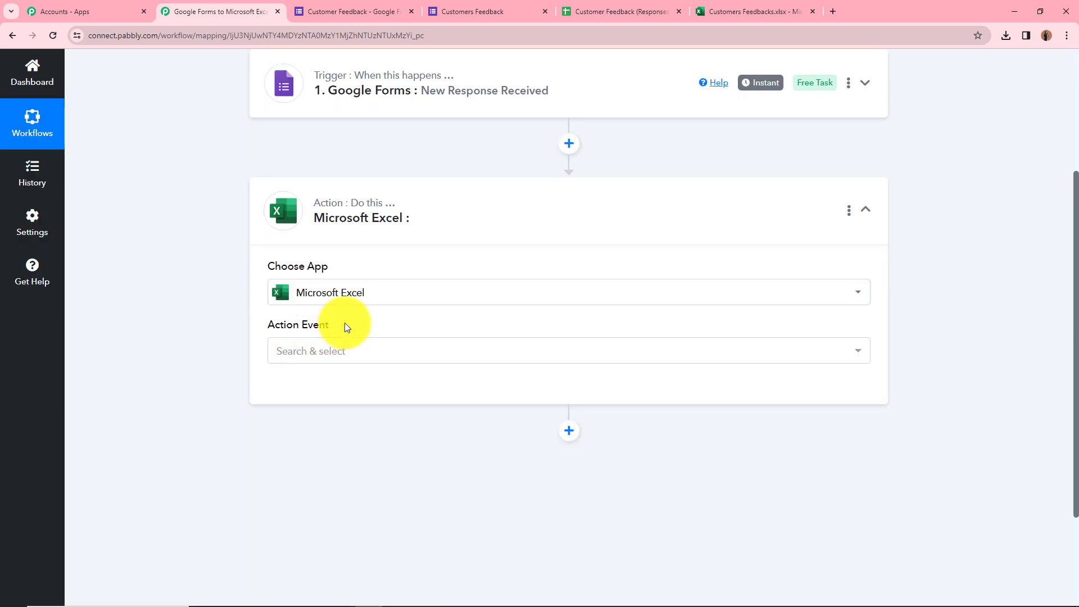
click(351, 351)
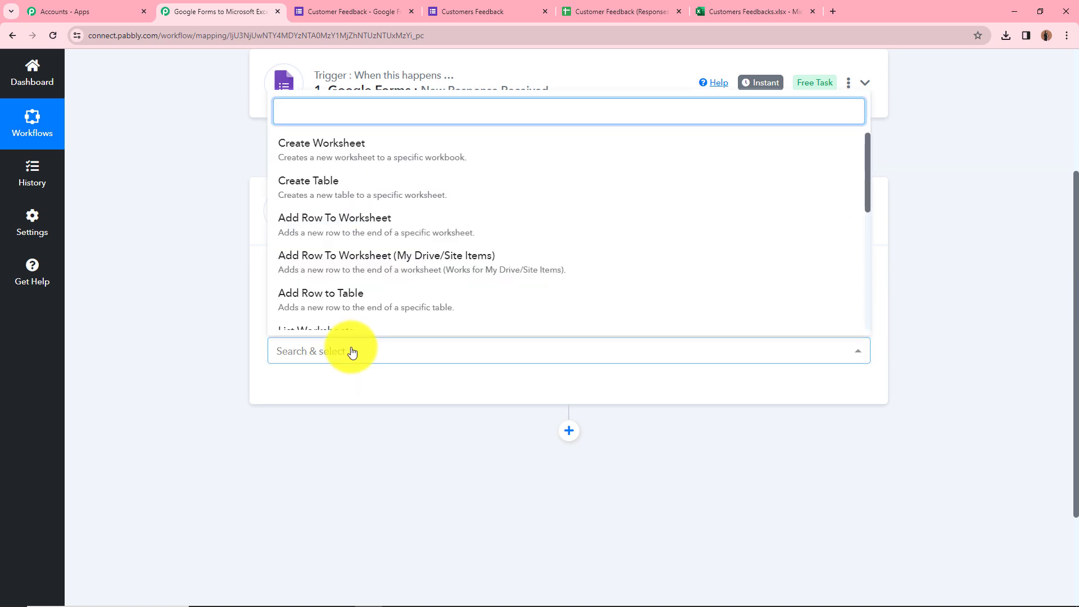
click(328, 231)
scroll(407, 163, up, 1)
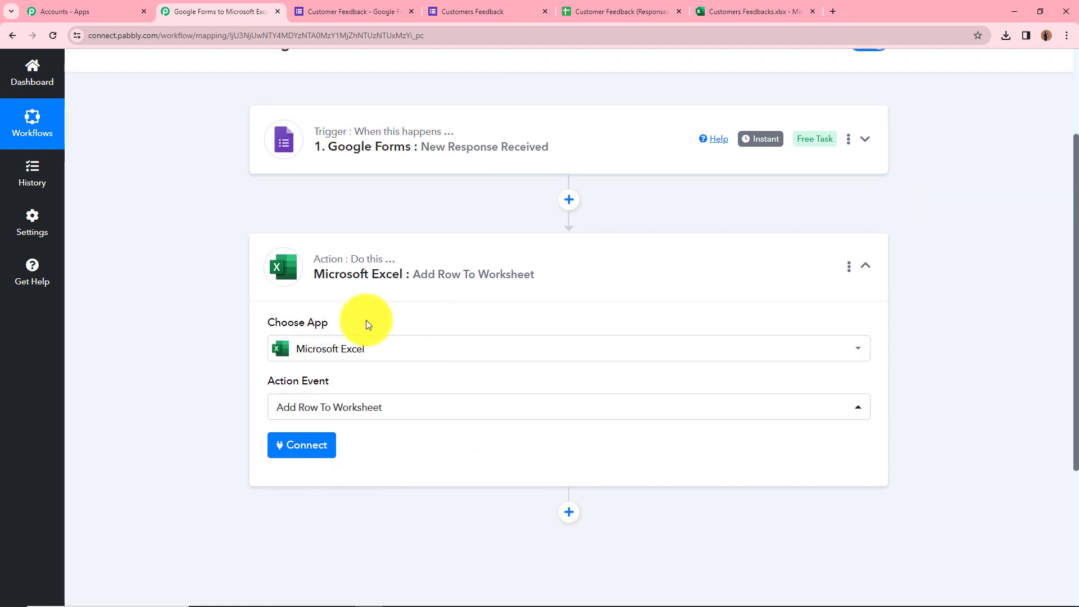
click(710, 13)
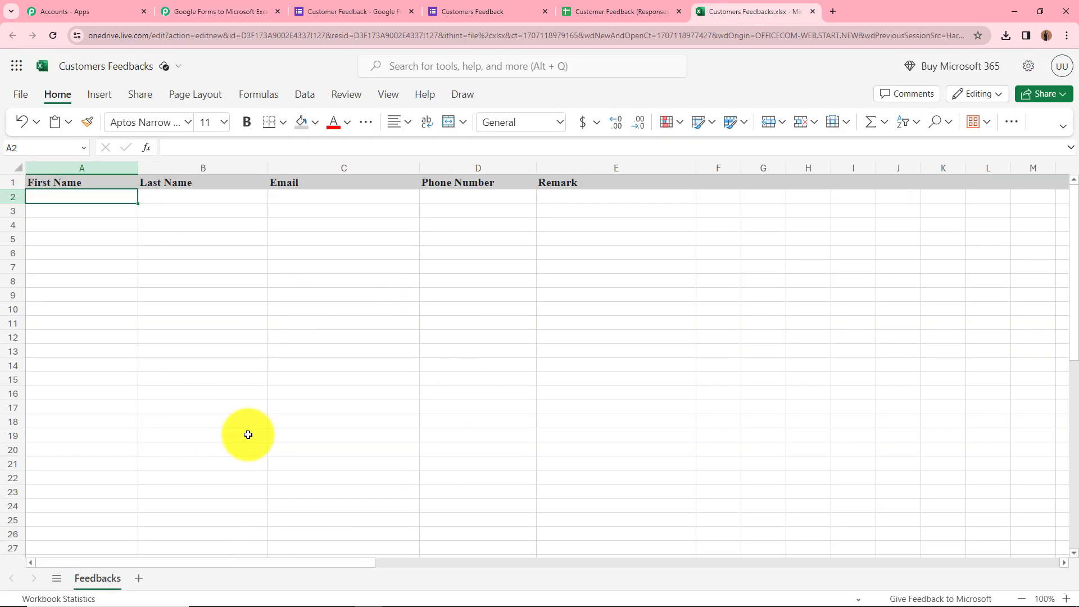
click(239, 12)
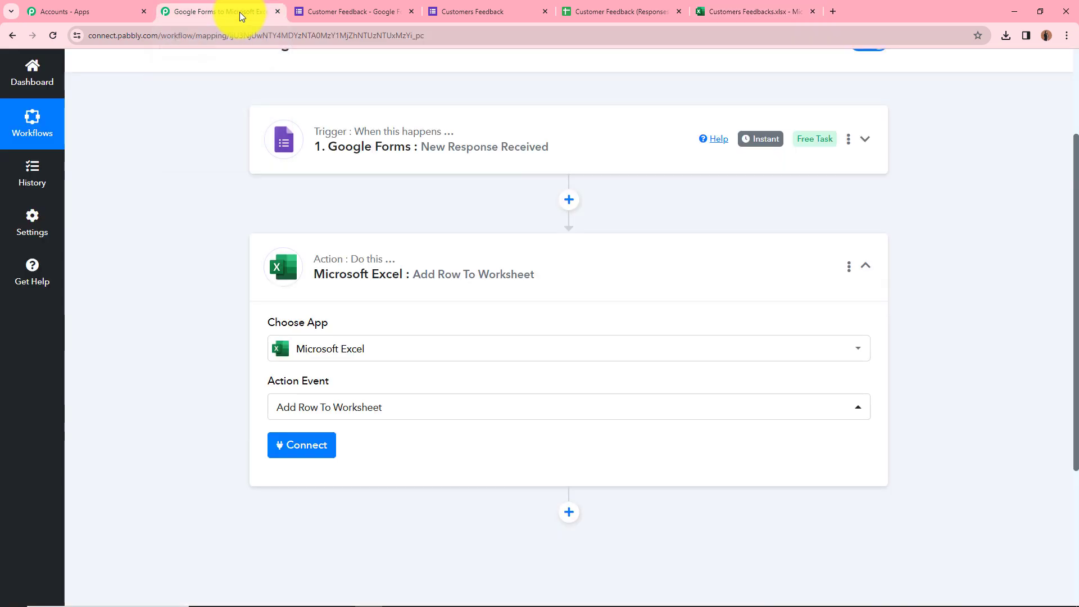
Add a new Microsoft Excel connection and accept the permissions, loading Customers Feedbacks.xlsx and Feedbacks.
click(304, 447)
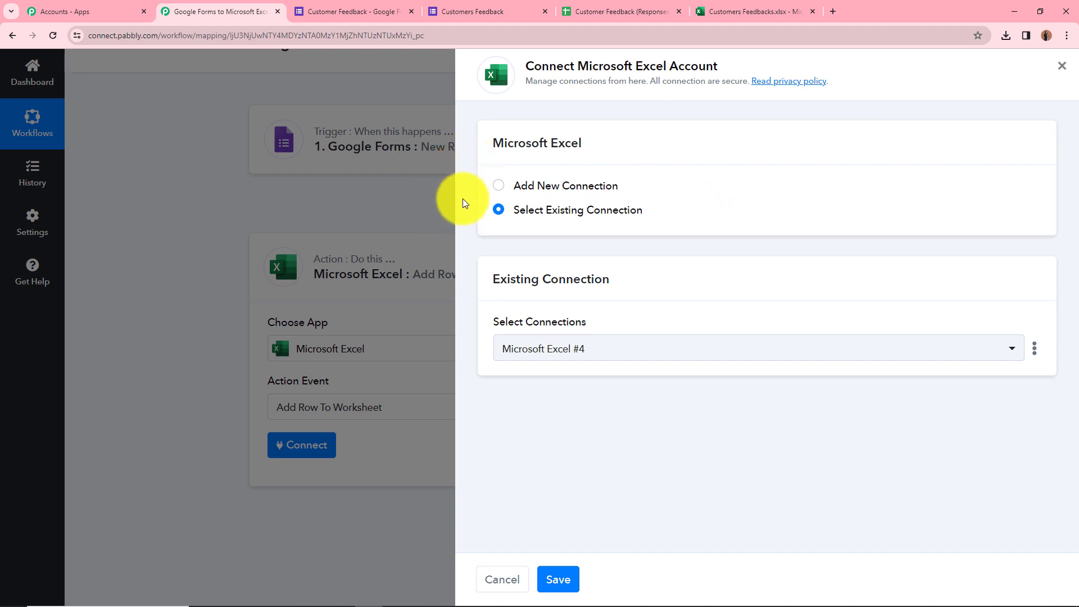
click(519, 187)
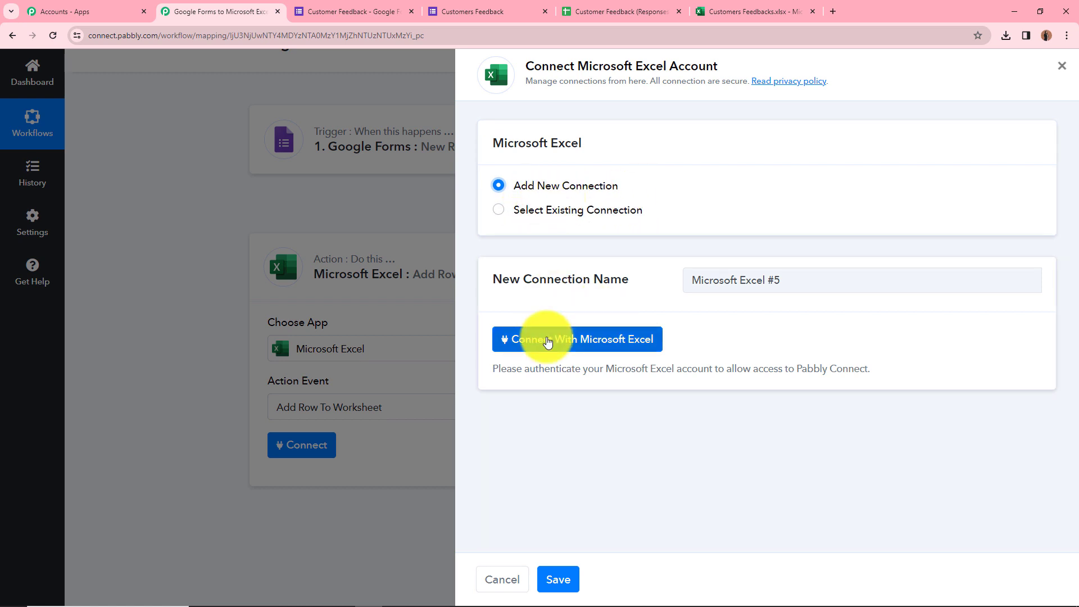
click(548, 340)
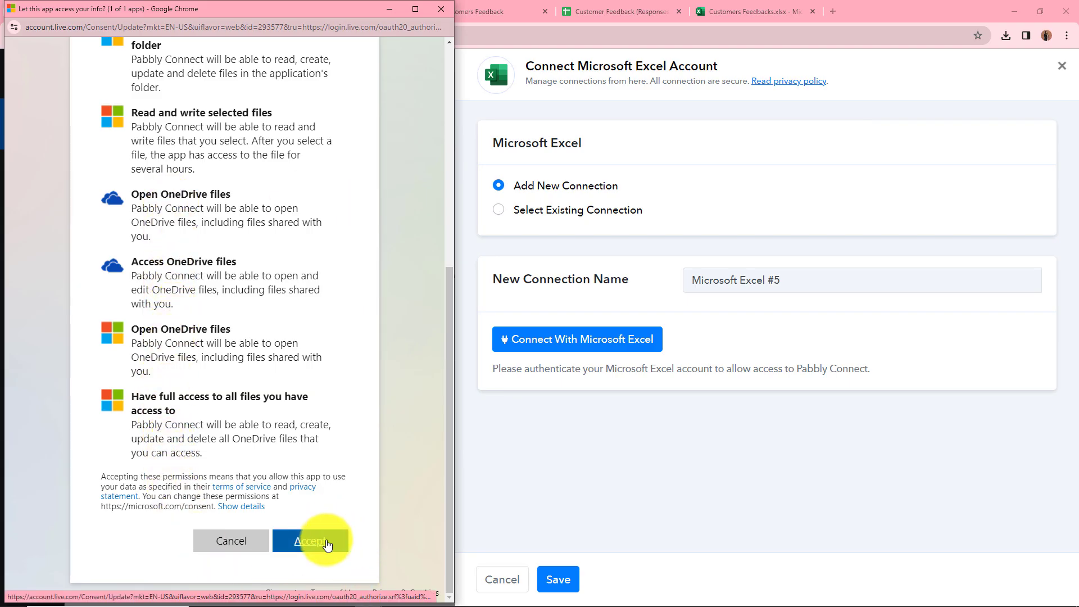
click(327, 544)
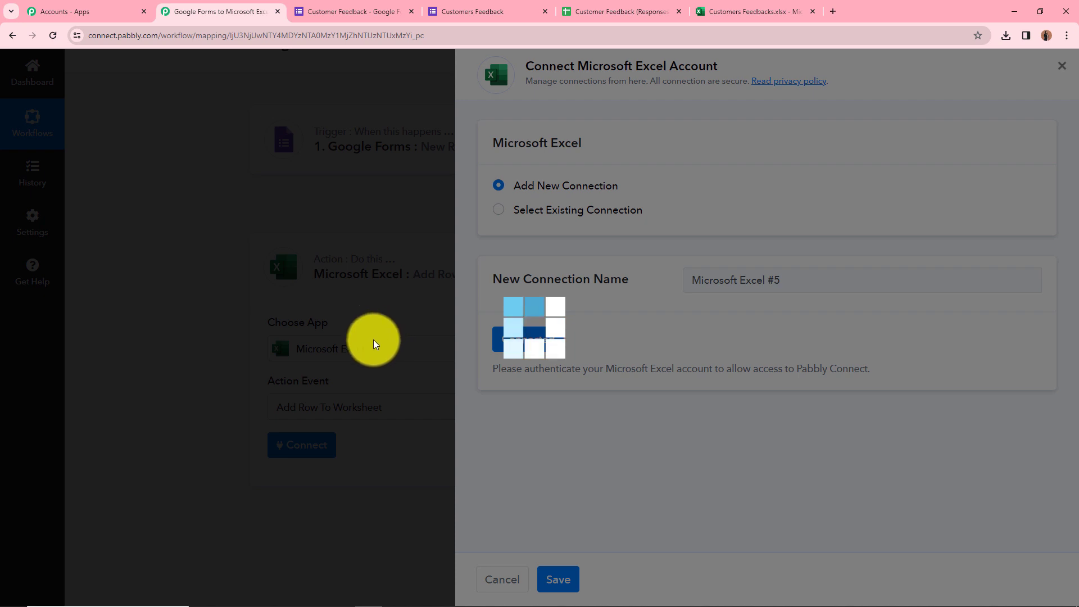
scroll(345, 397, down, 1)
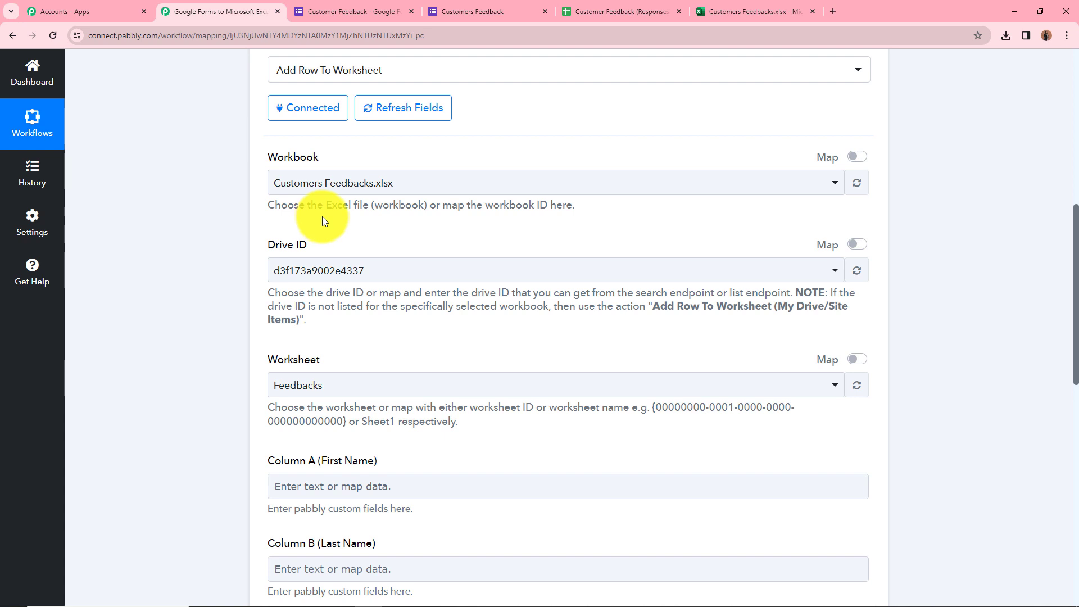
Choose Customers Feedbacks.xlsx as the Excel Online workbook.
click(725, 6)
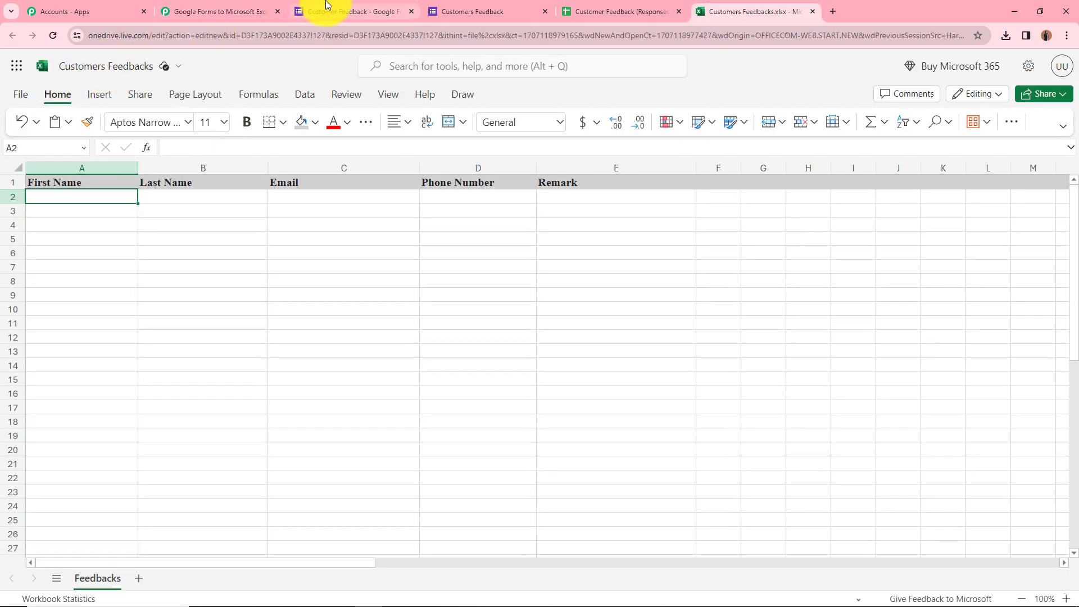
click(217, 9)
click(456, 192)
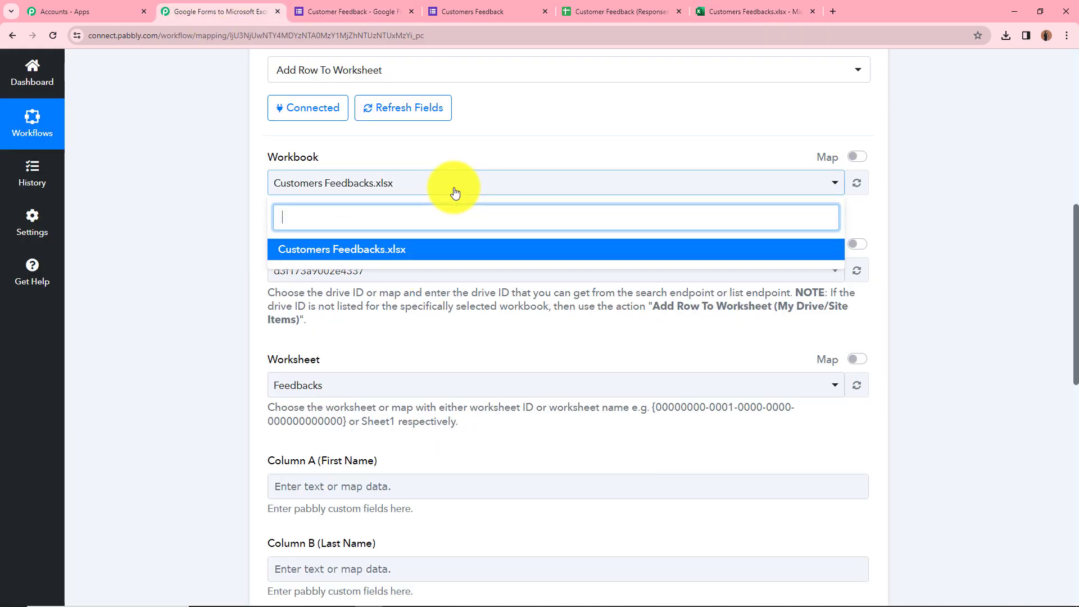
click(440, 252)
scroll(214, 264, down, 1)
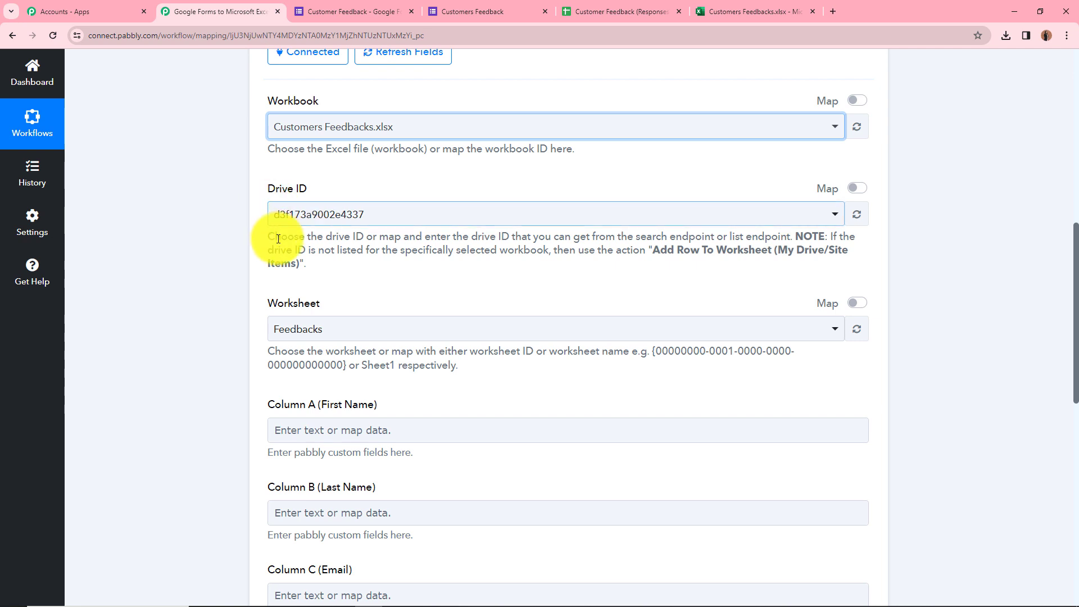
scroll(272, 234, down, 2)
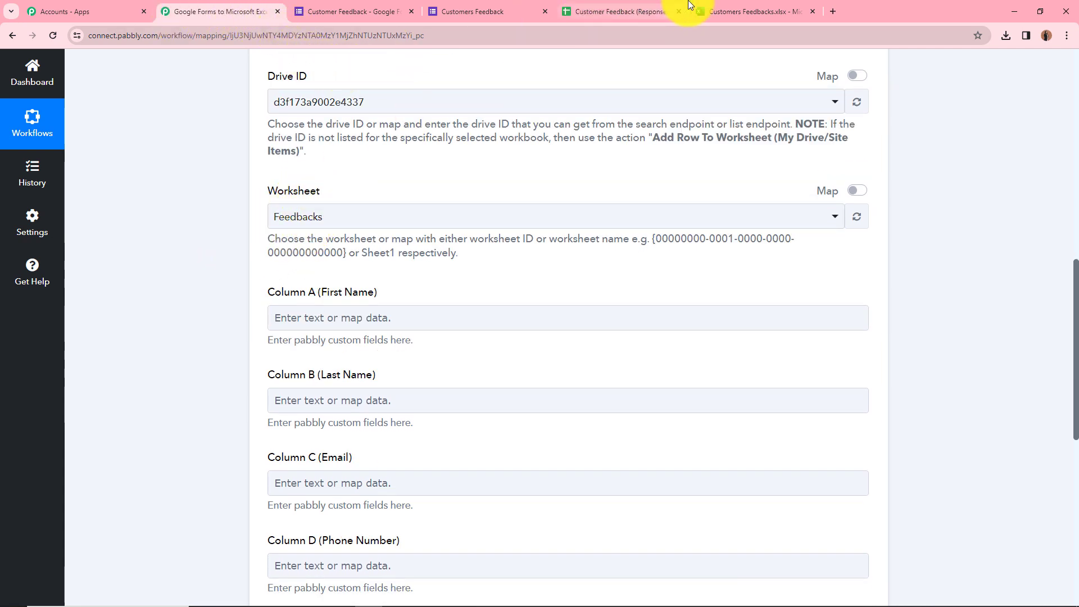
click(715, 8)
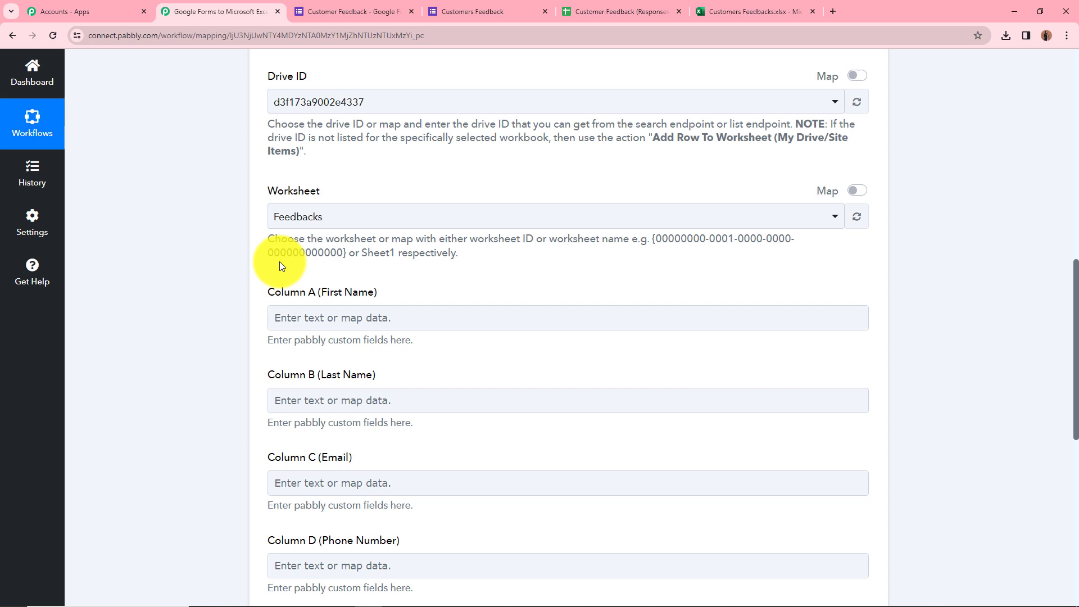
Select Feedbacks as the target worksheet.
click(386, 221)
click(344, 285)
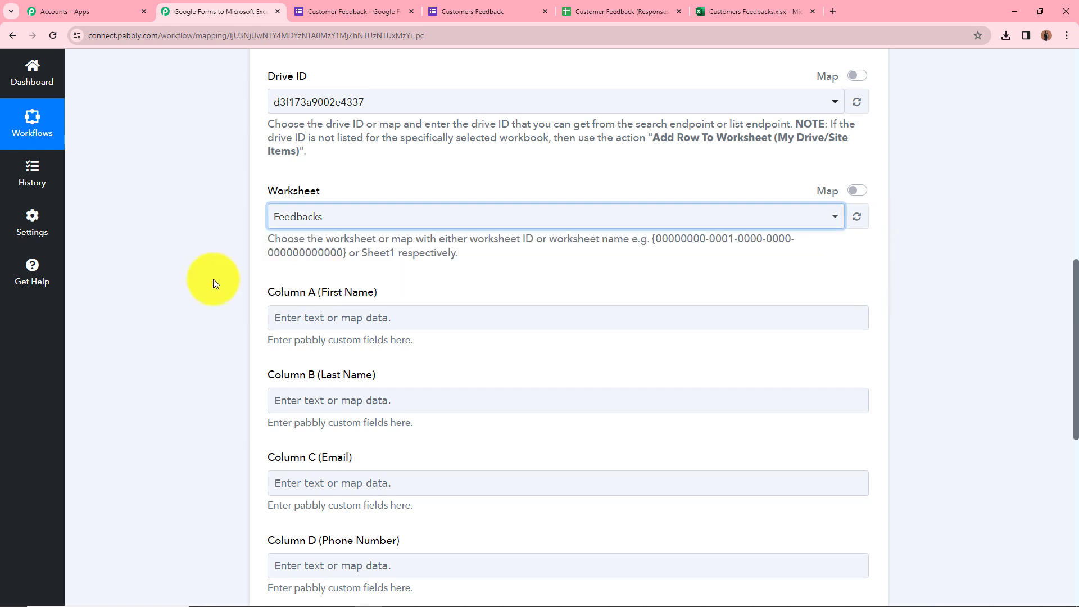
scroll(165, 233, down, 3)
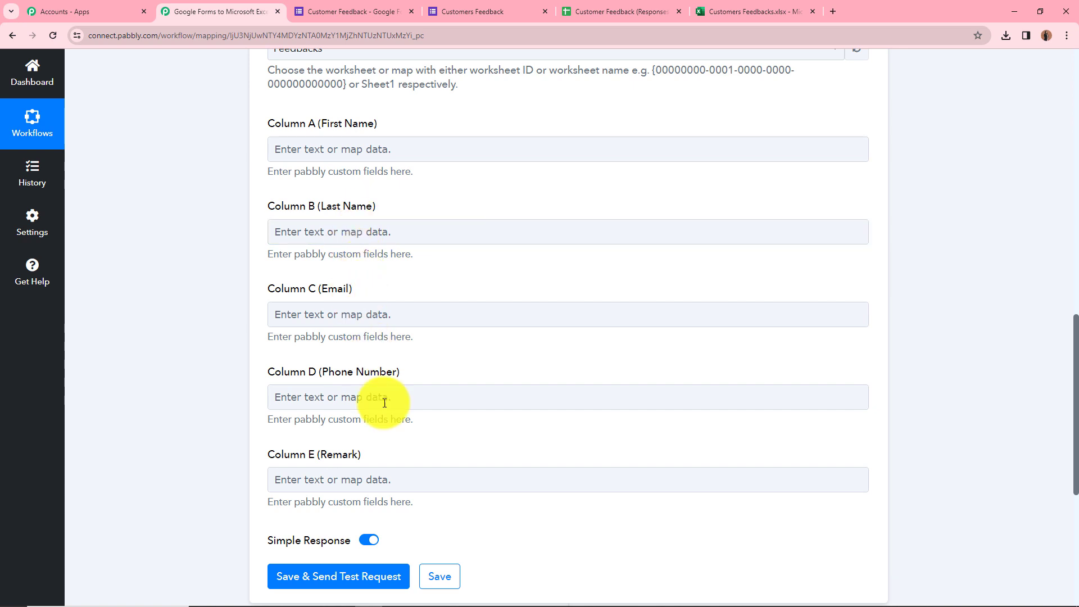
click(398, 366)
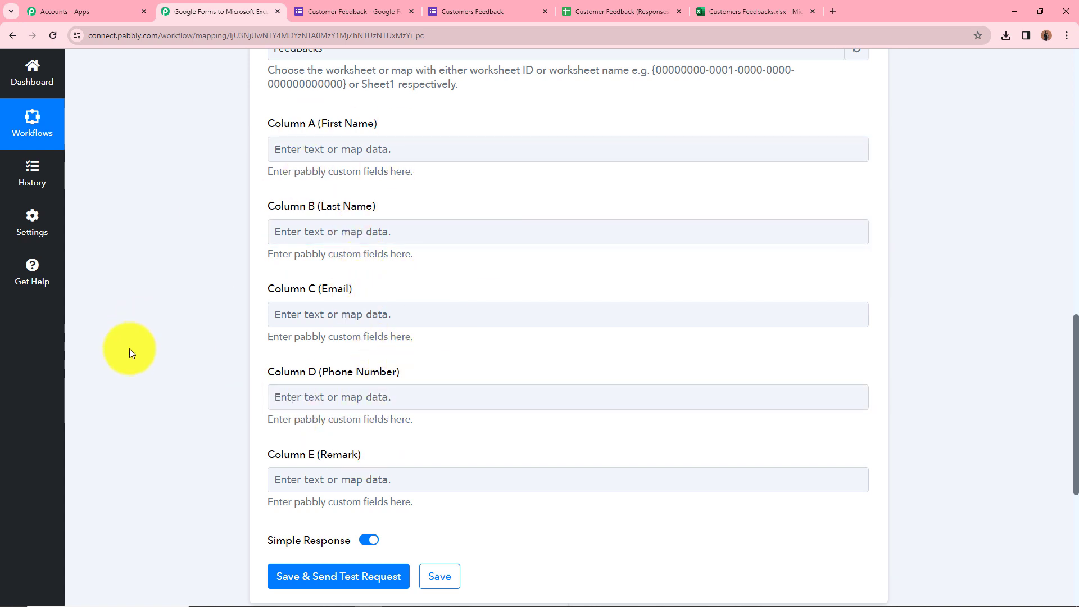
scroll(129, 353, up, 7)
scroll(137, 359, up, 7)
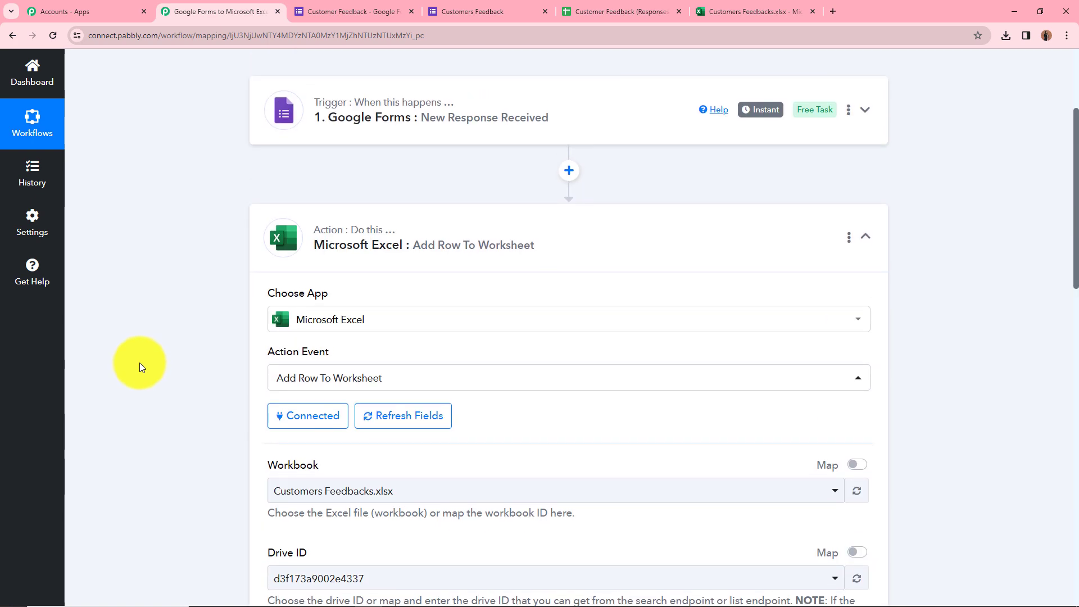
scroll(208, 356, down, 3)
scroll(181, 355, down, 10)
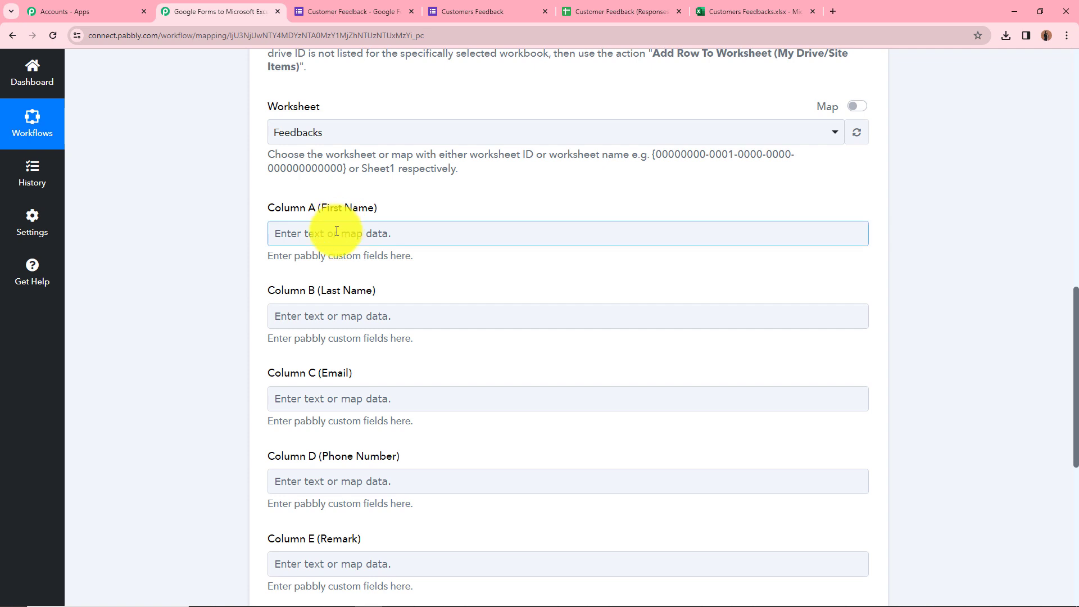
Map the form response's First Name into Column A.
click(276, 232)
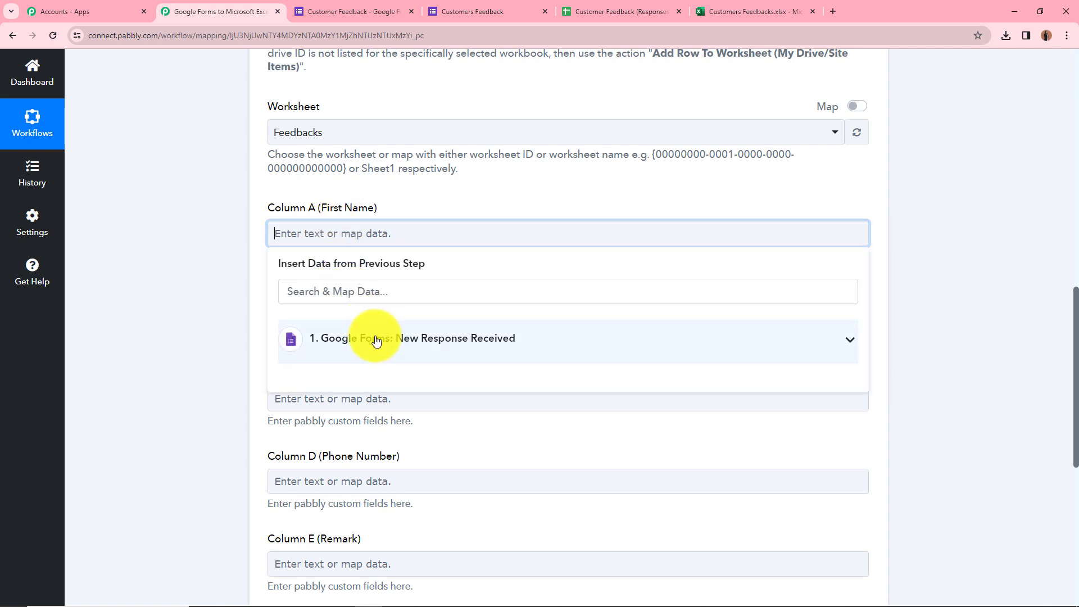
click(376, 340)
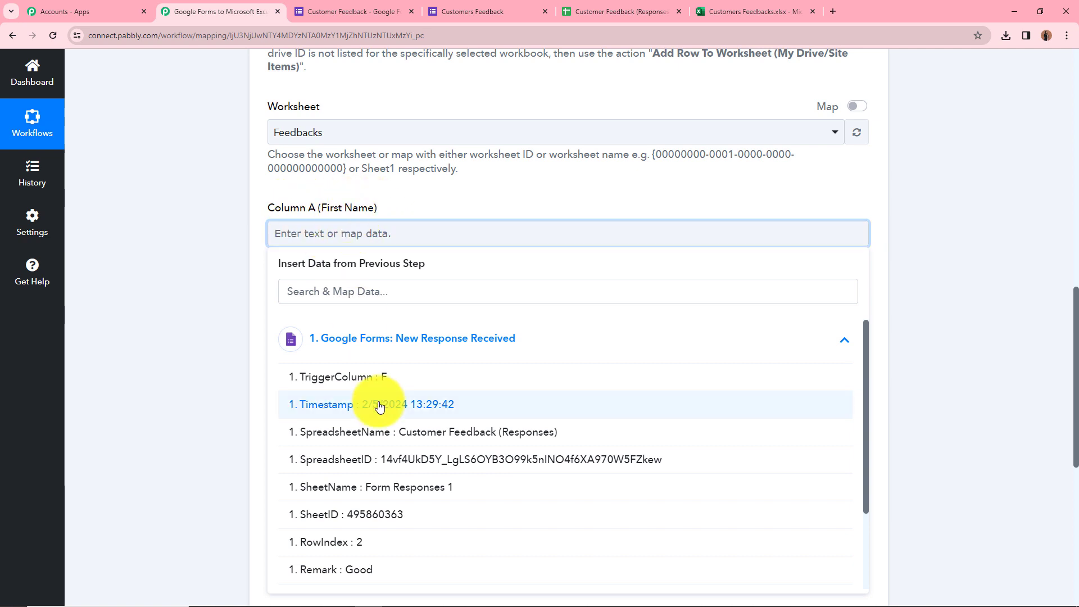
scroll(380, 406, down, 2)
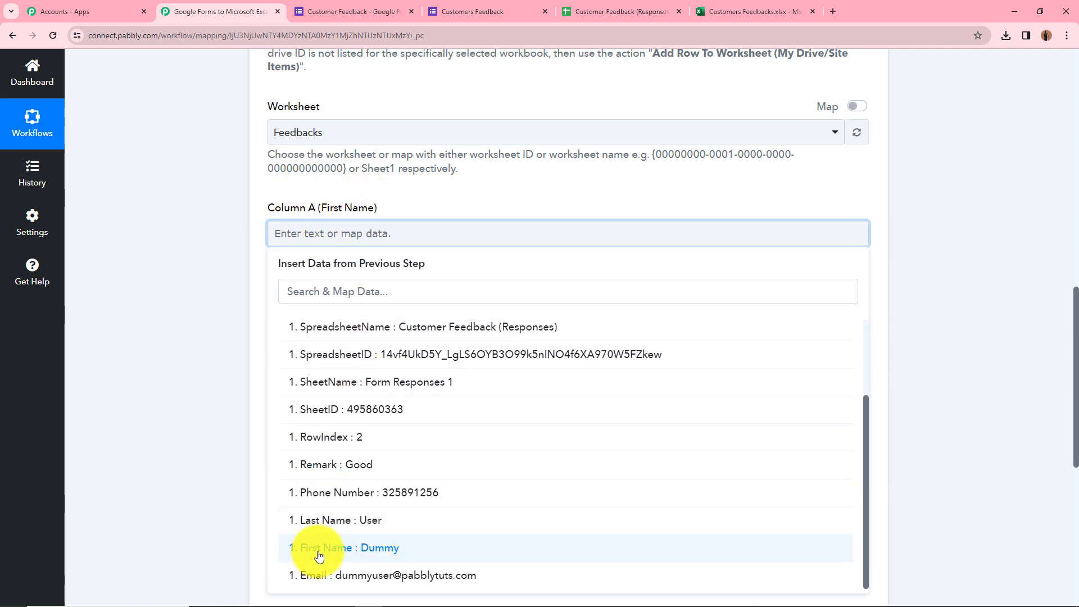
click(319, 557)
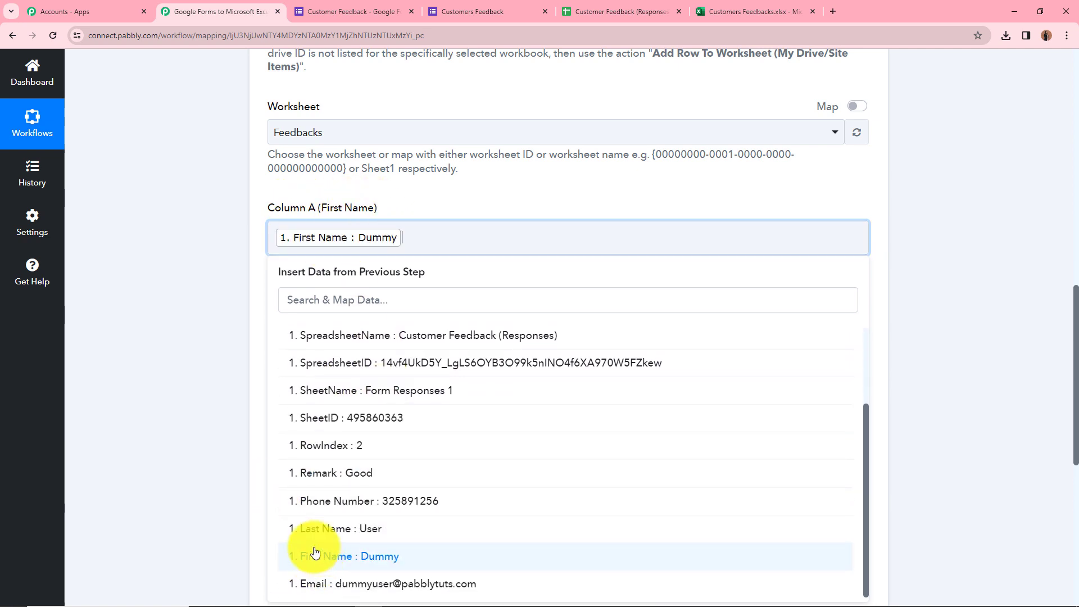
click(135, 482)
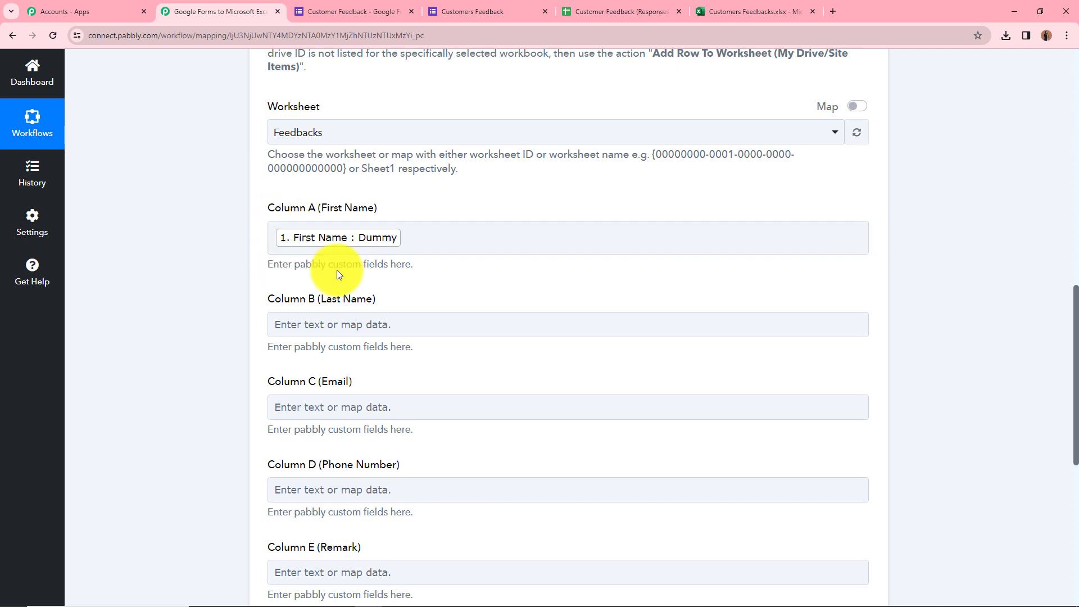
scroll(193, 248, down, 3)
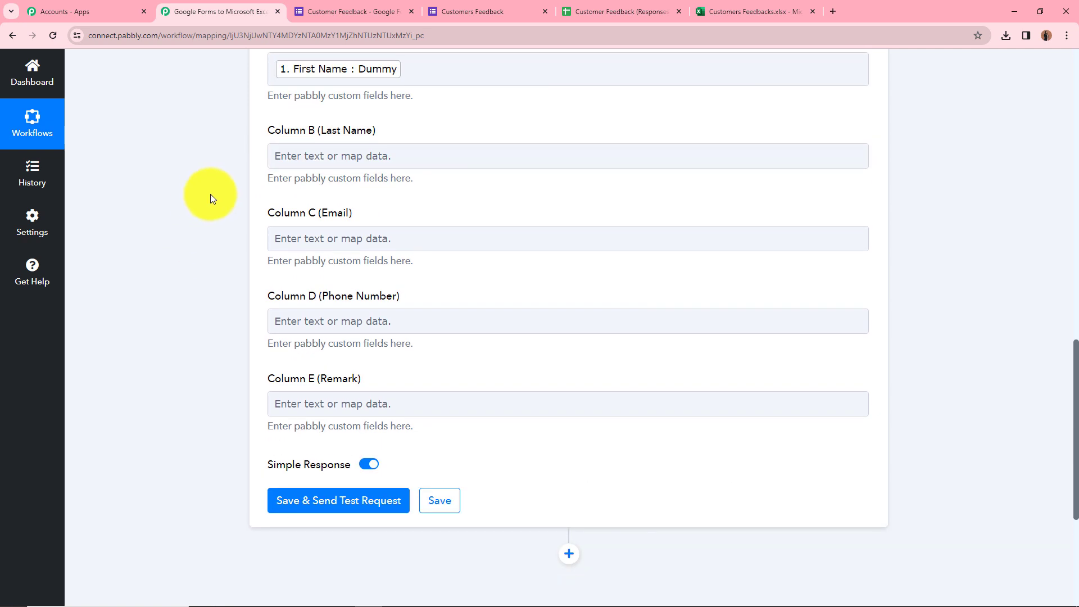
scroll(212, 194, up, 1)
Map the response's Last Name into Column B and Email into Column C.
click(324, 215)
click(324, 215)
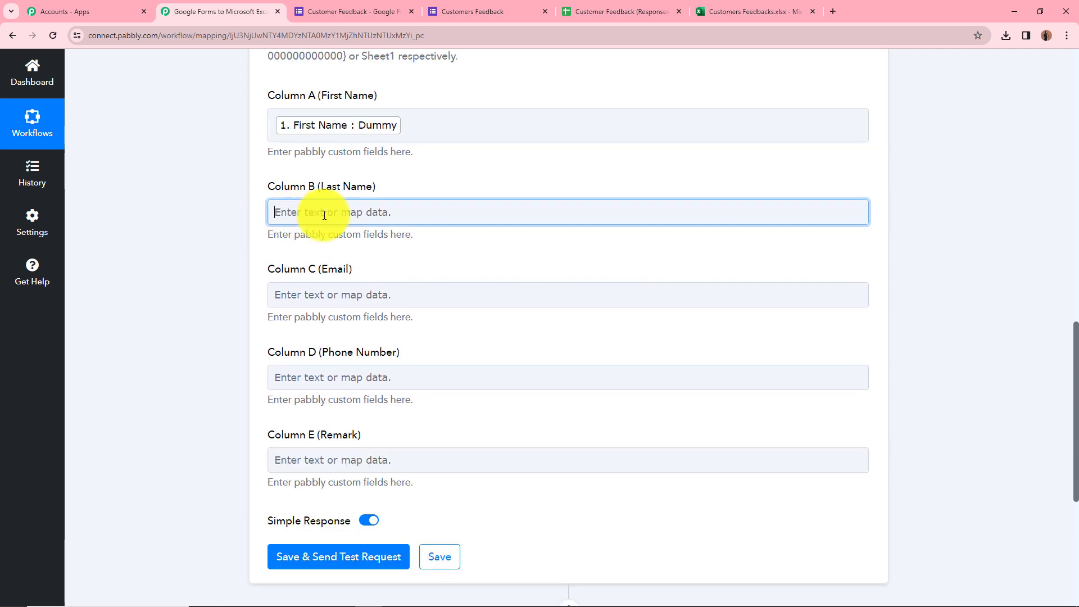
click(375, 318)
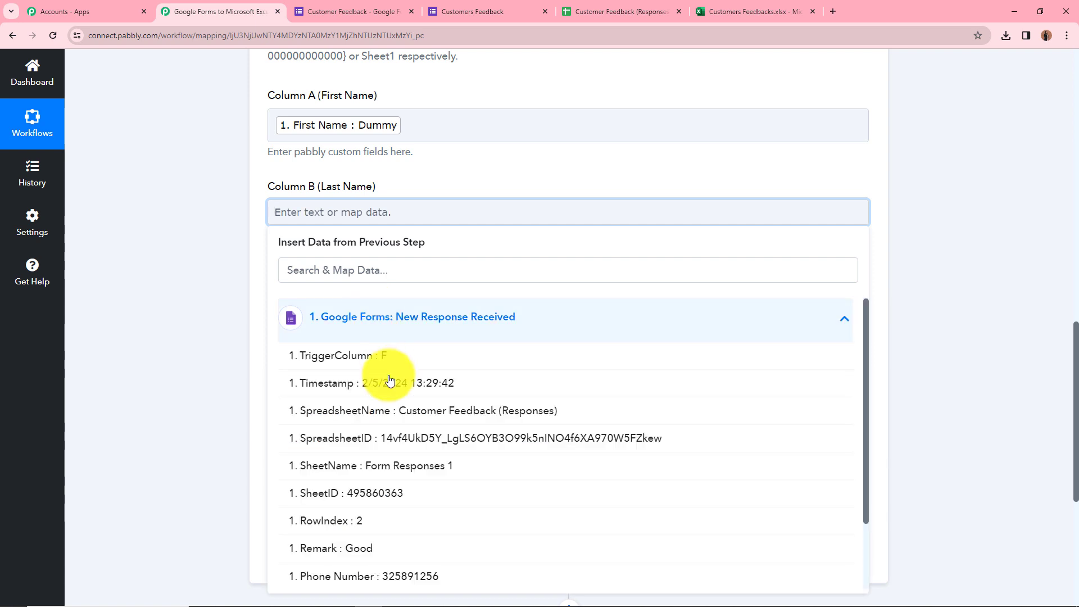
scroll(393, 376, down, 3)
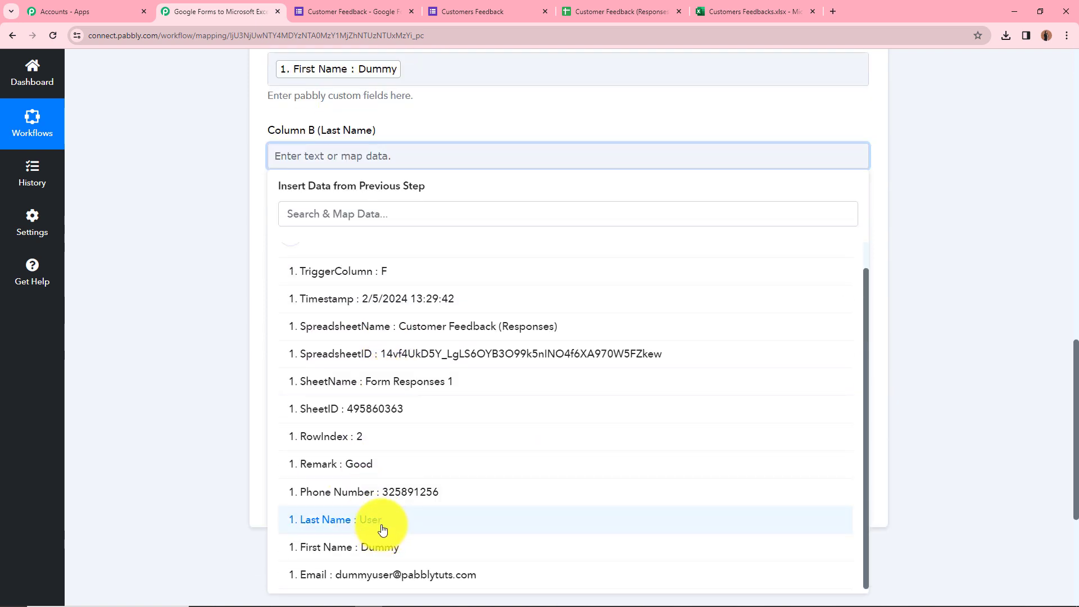
click(382, 530)
click(187, 386)
click(419, 247)
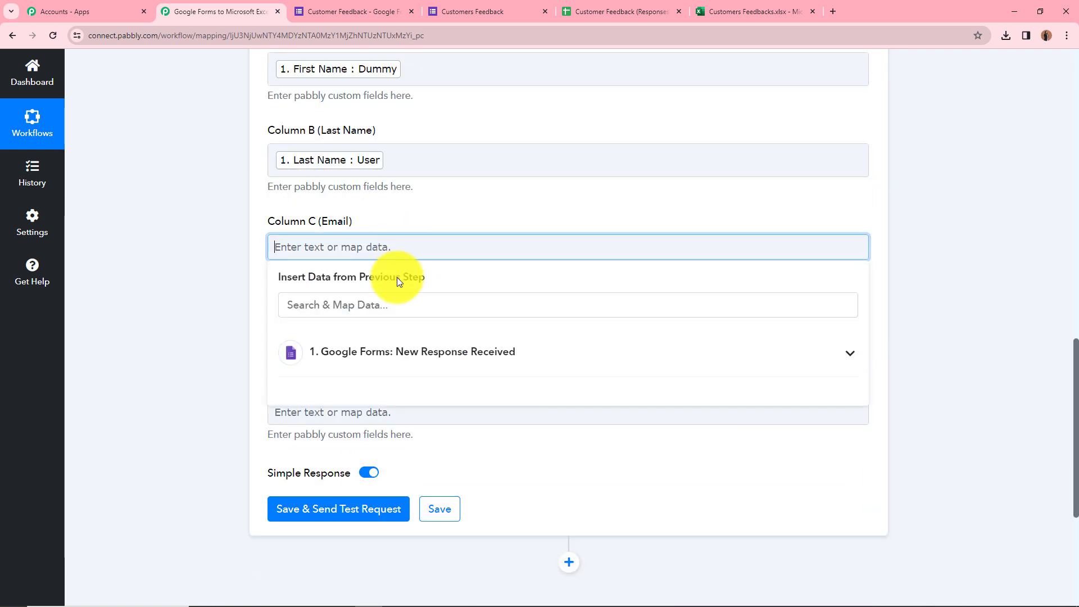
click(397, 357)
scroll(438, 461, down, 3)
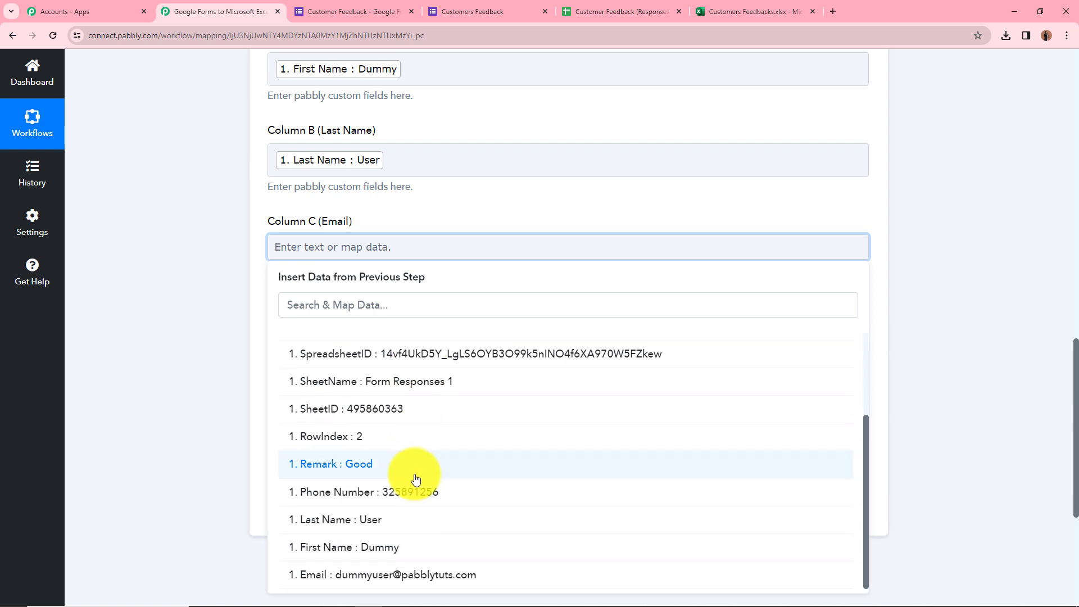
click(413, 574)
Map the response's Phone Number into Column D and Remark into Column E.
click(410, 341)
click(417, 443)
click(428, 489)
click(440, 429)
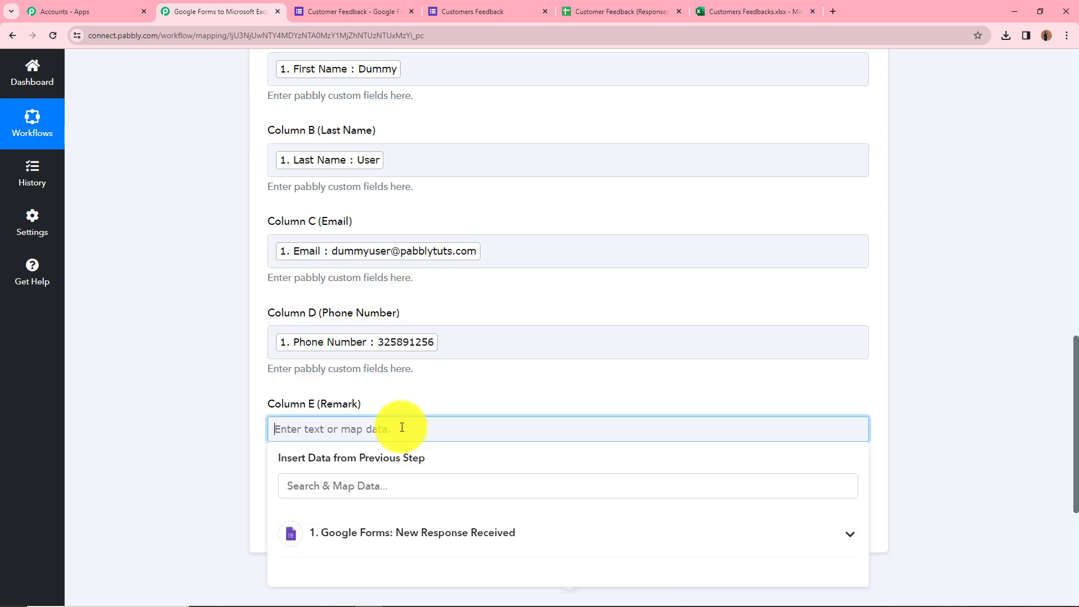
click(473, 531)
scroll(385, 472, down, 5)
click(386, 470)
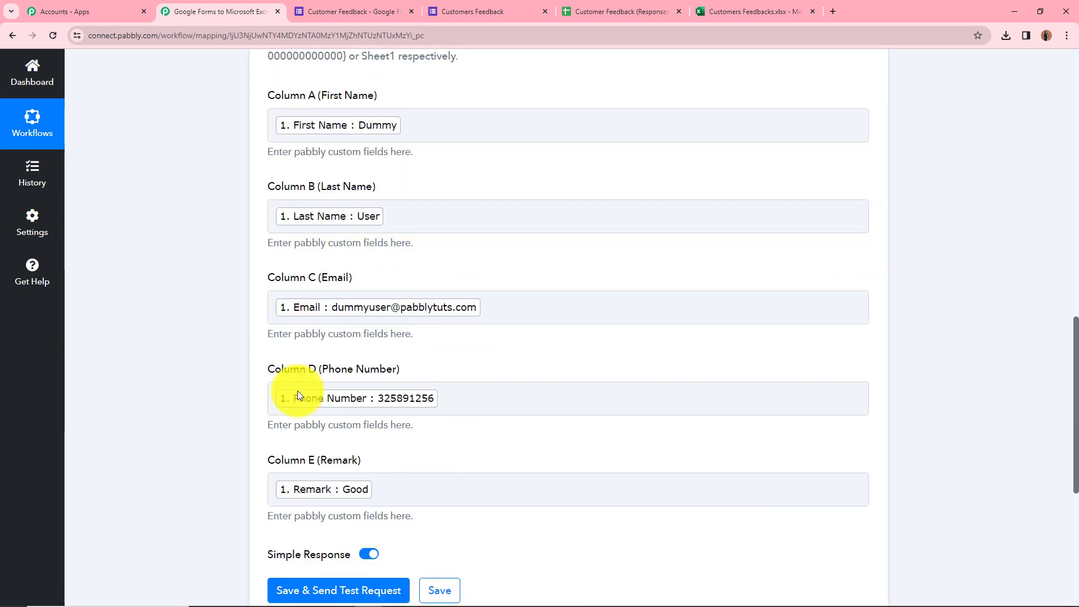
scroll(372, 301, down, 3)
scroll(394, 312, down, 1)
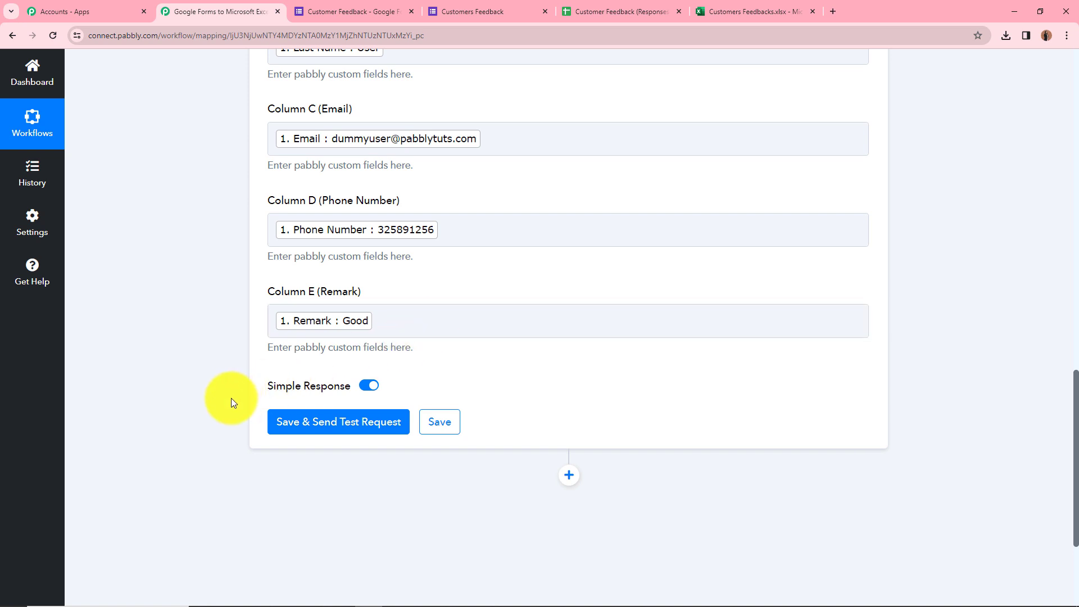
Save the Excel action and send a test request, then review the response showing range A2:E2.
click(376, 432)
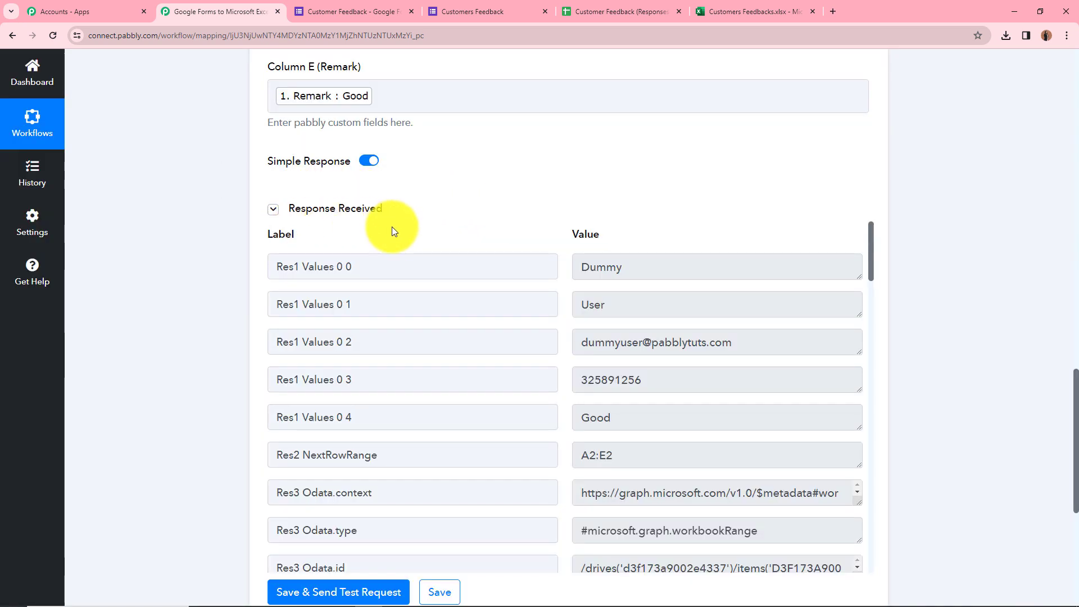
scroll(487, 321, up, 3)
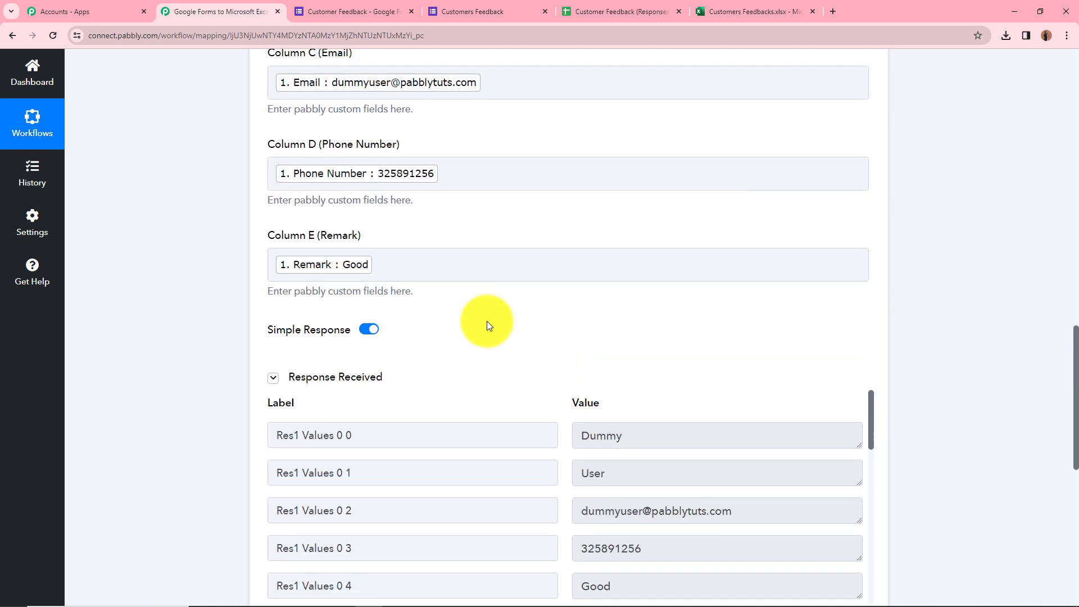
scroll(505, 360, up, 4)
scroll(506, 360, down, 8)
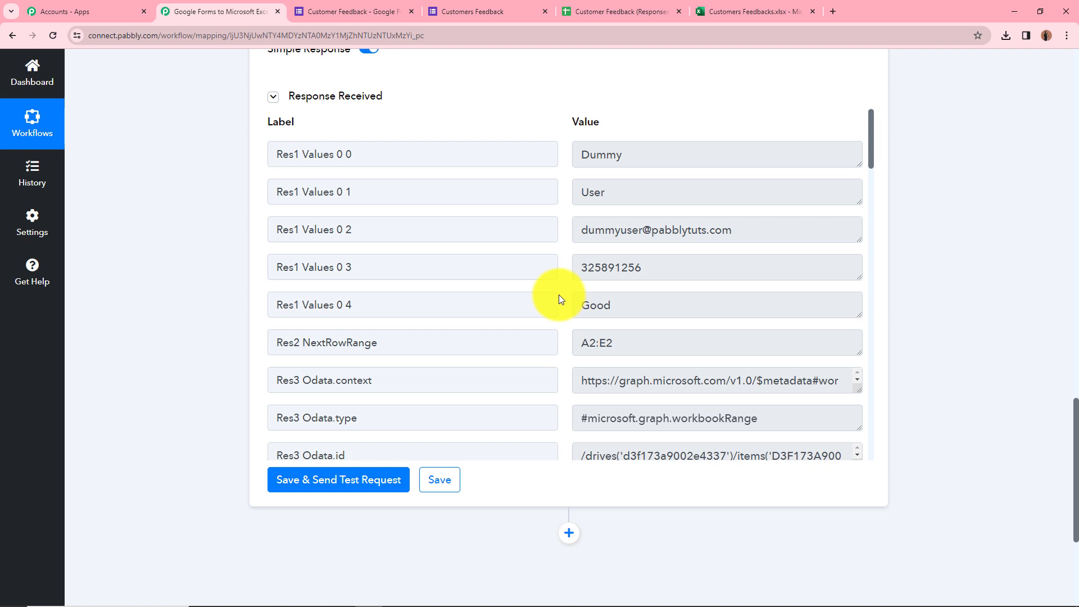
Reload Customers Feedbacks and verify row 2 holds the test last name, email, phone and remark.
click(739, 7)
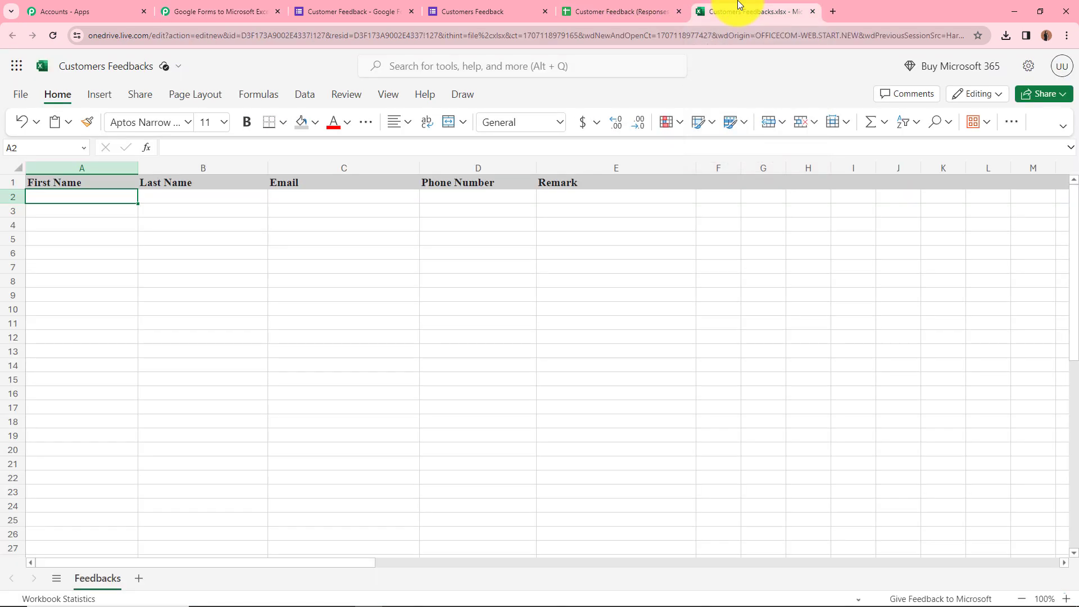
click(51, 36)
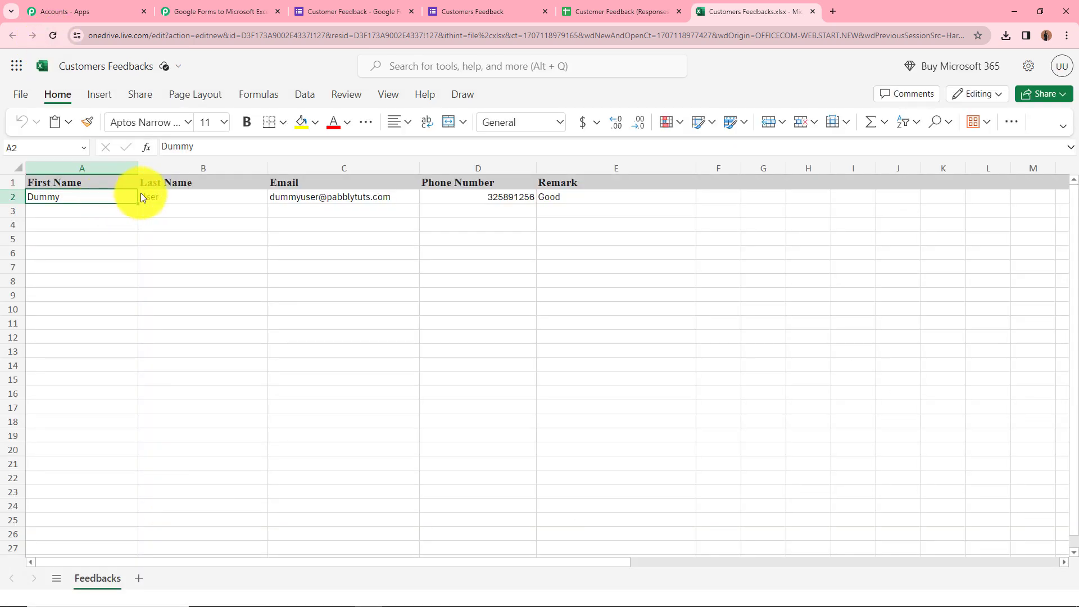
click(181, 195)
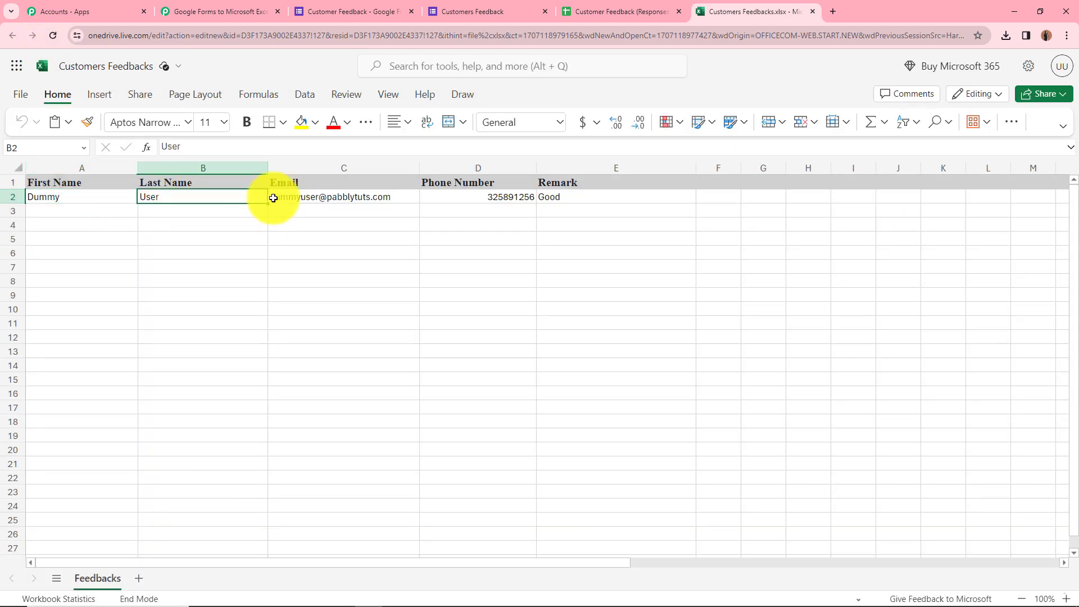
click(319, 199)
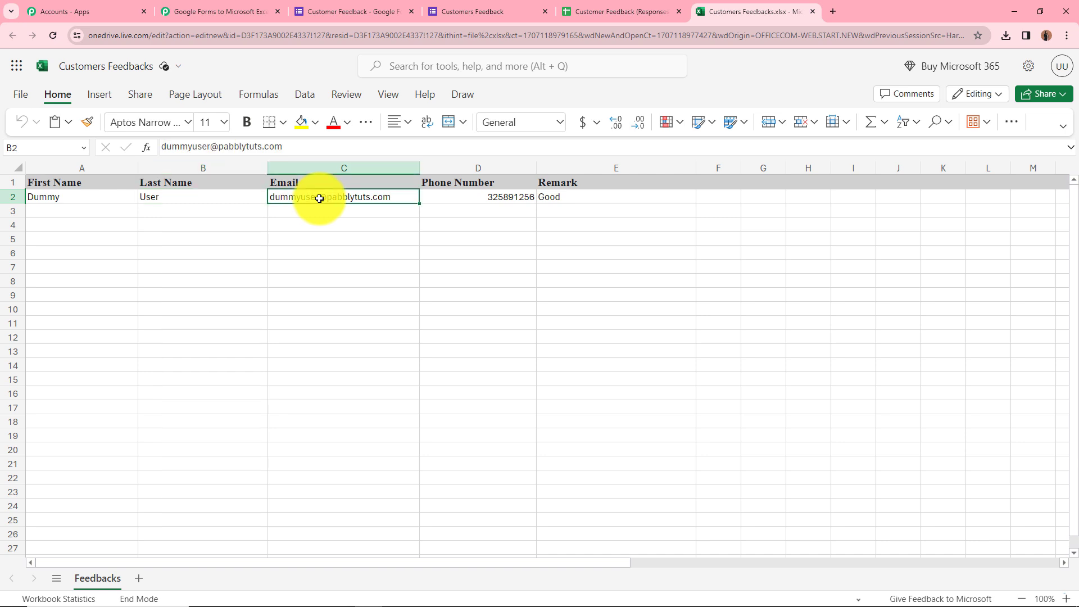
click(492, 194)
click(644, 196)
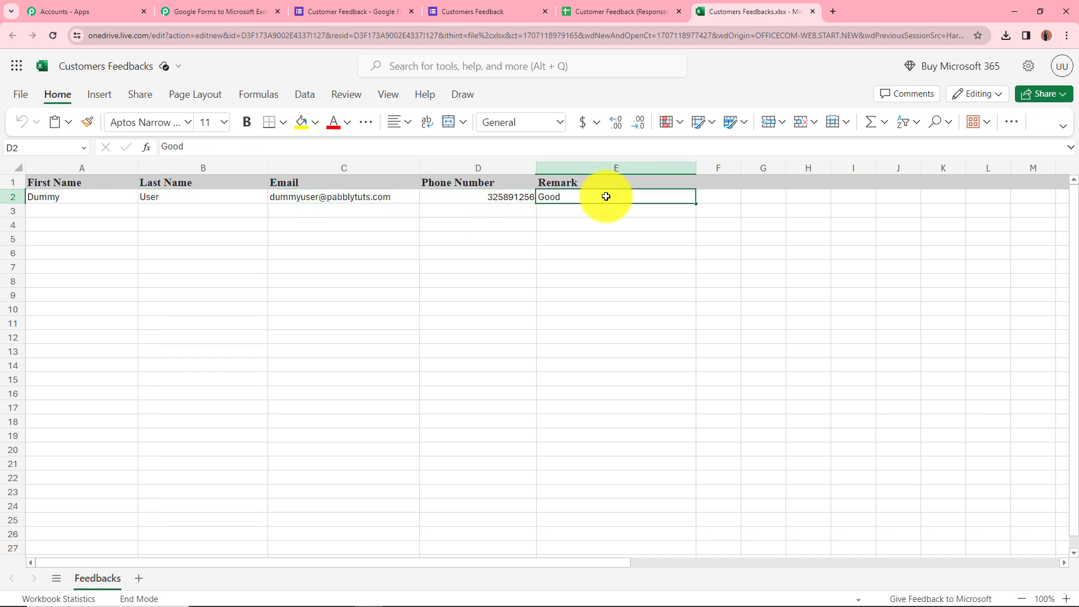
click(239, 9)
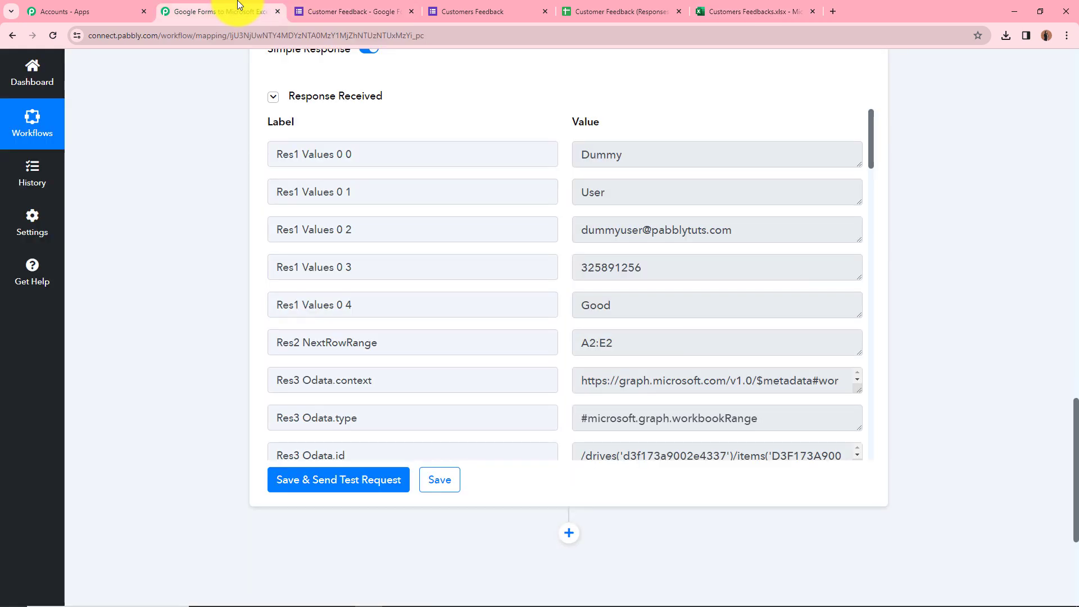
Collapse the Microsoft Excel action and move to the 'Customer Feedback - Google Forms' tab.
scroll(394, 242, up, 3)
scroll(586, 303, up, 10)
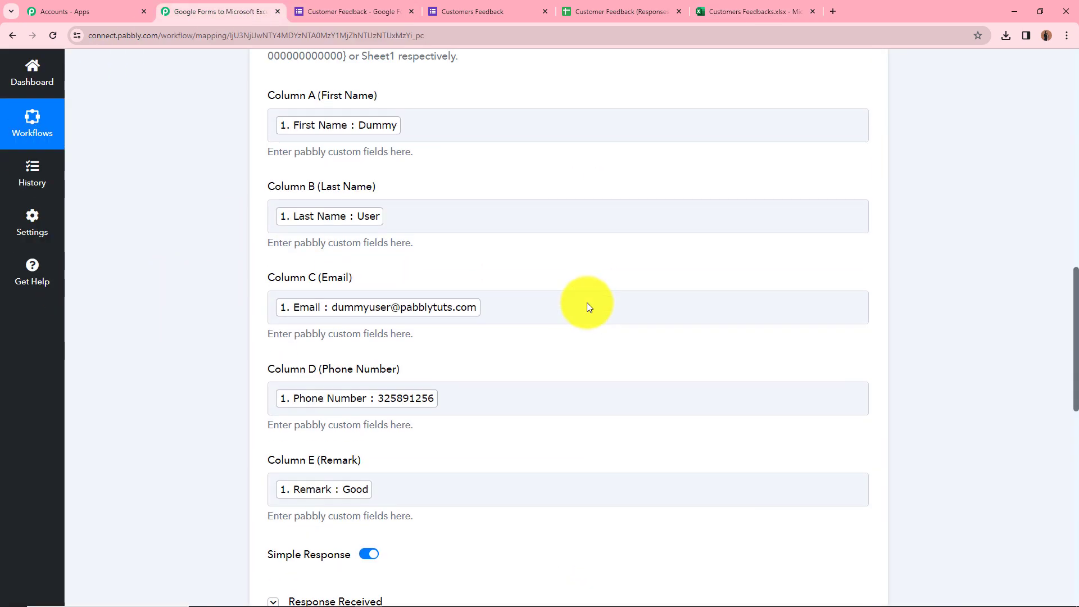
scroll(588, 342, up, 6)
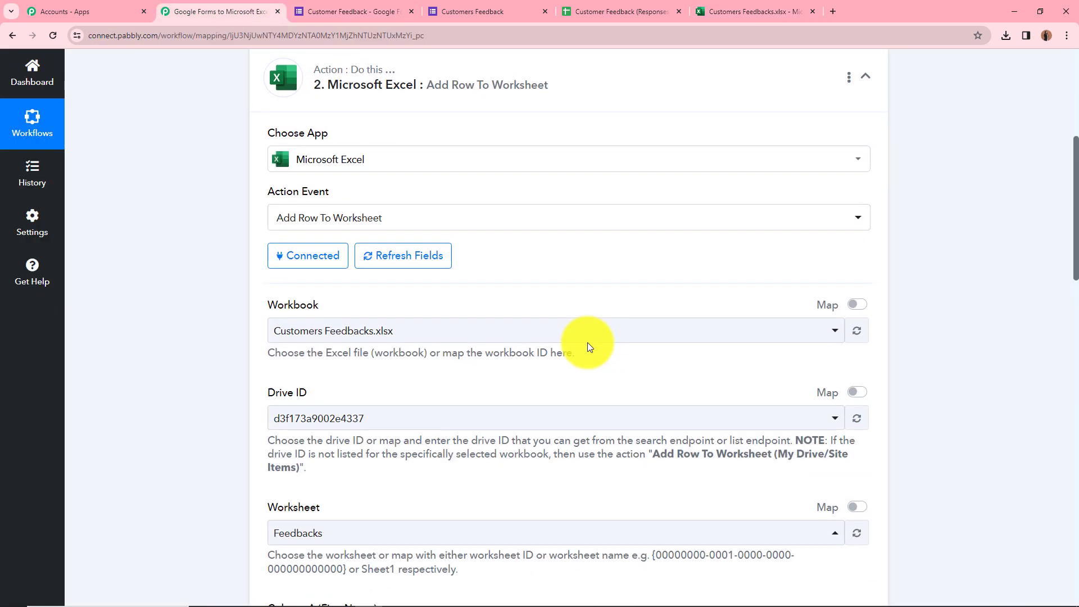
click(470, 201)
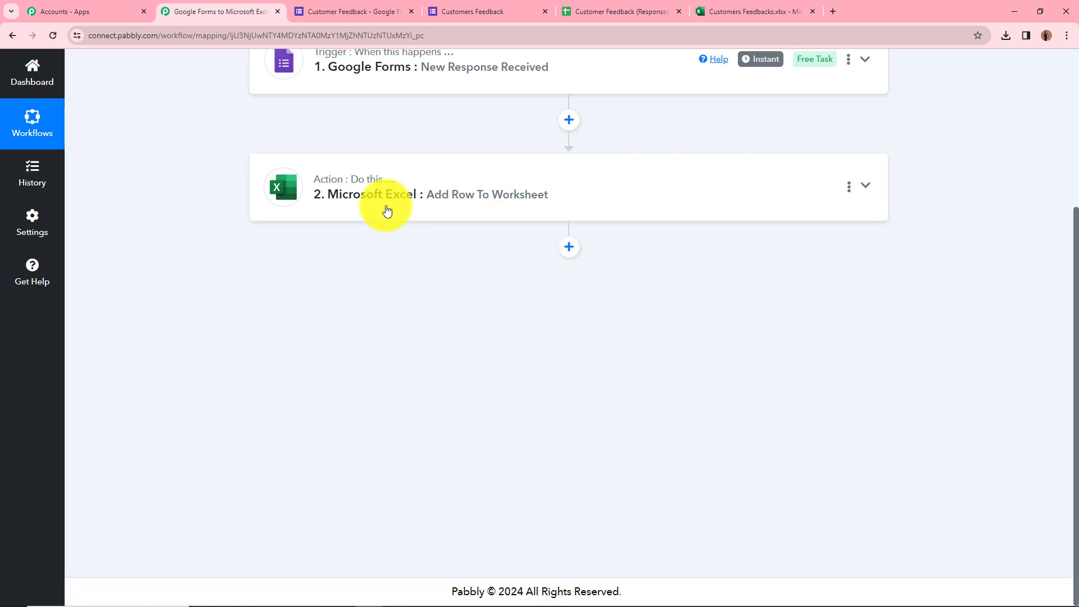
scroll(361, 241, up, 3)
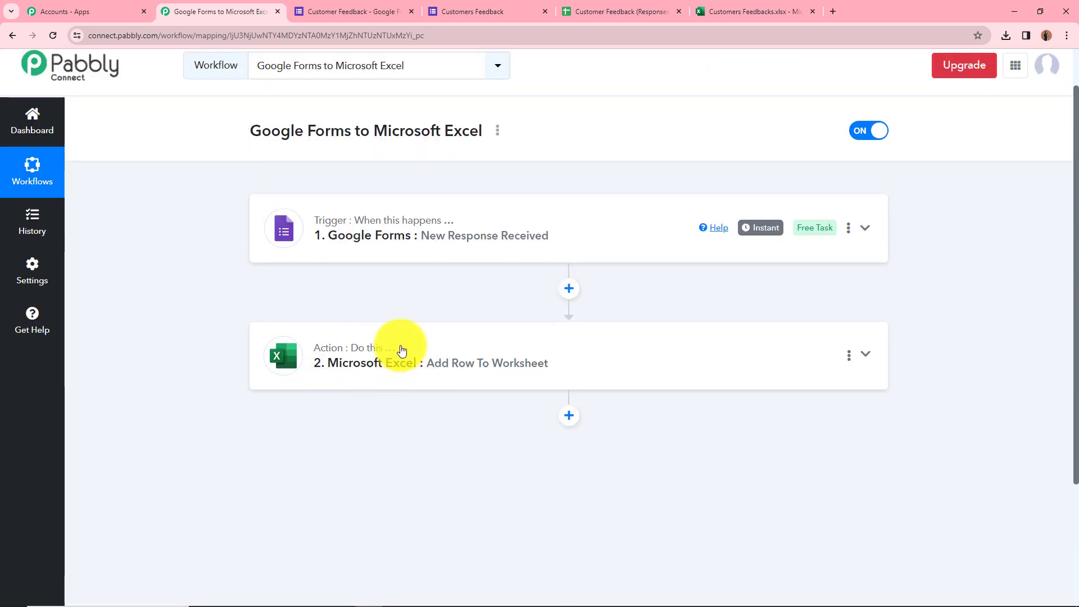
click(387, 5)
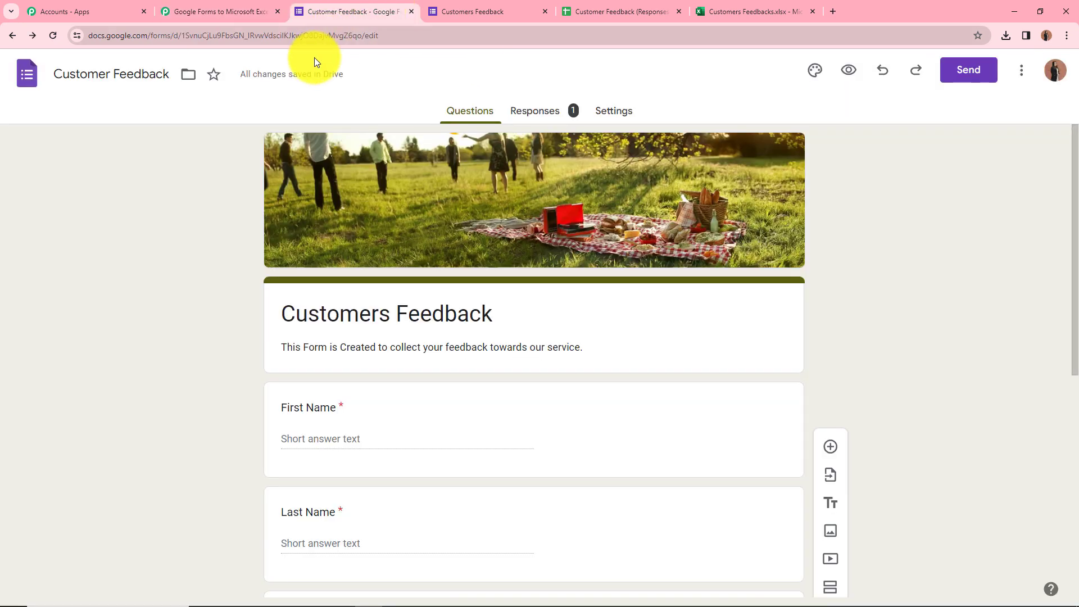
click(847, 73)
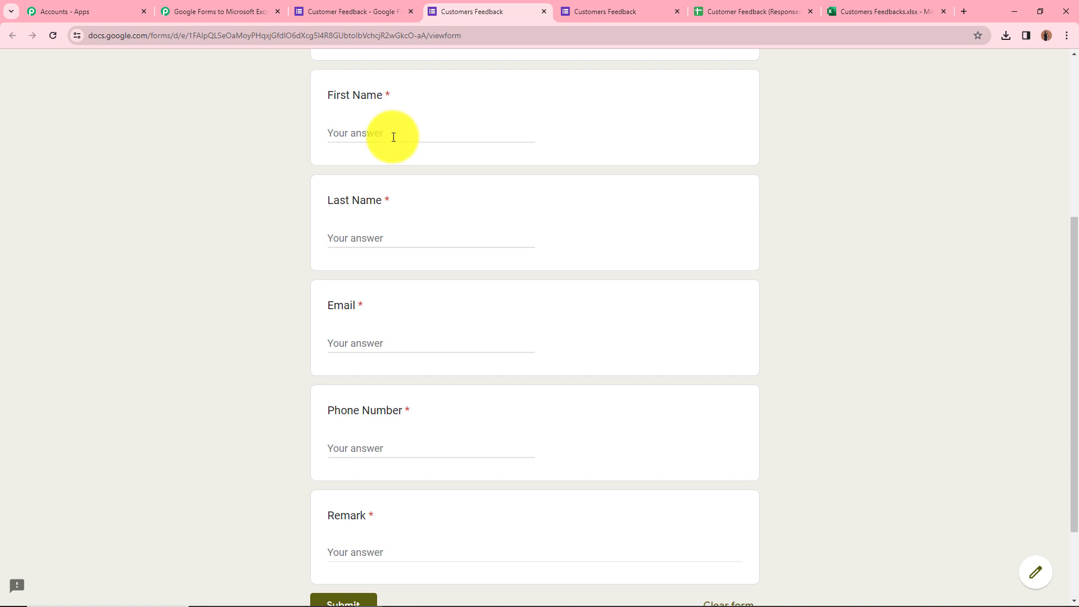
click(393, 136)
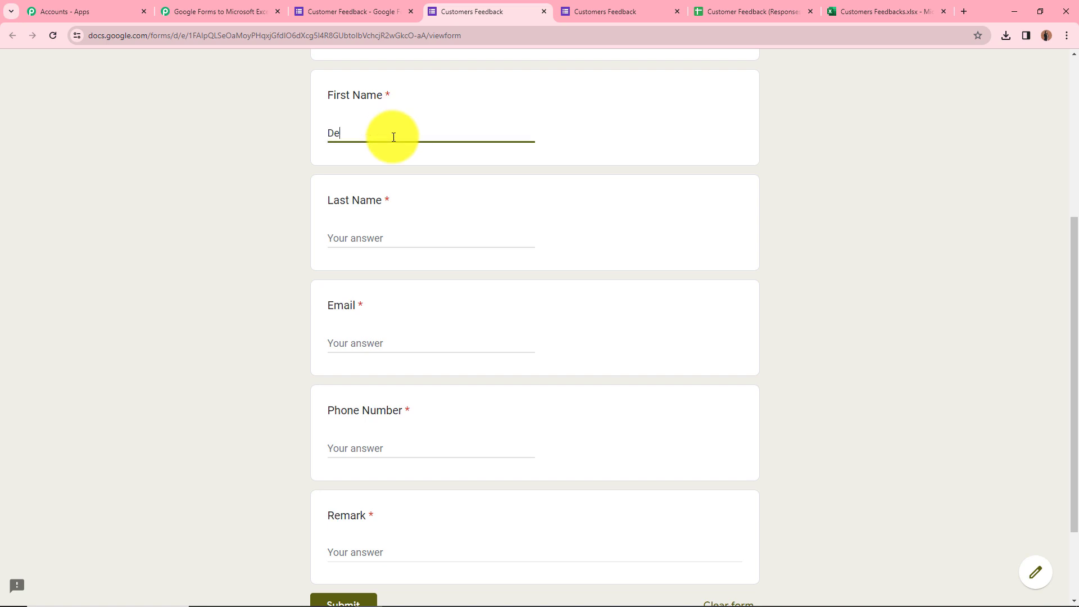
click(410, 232)
text(User)
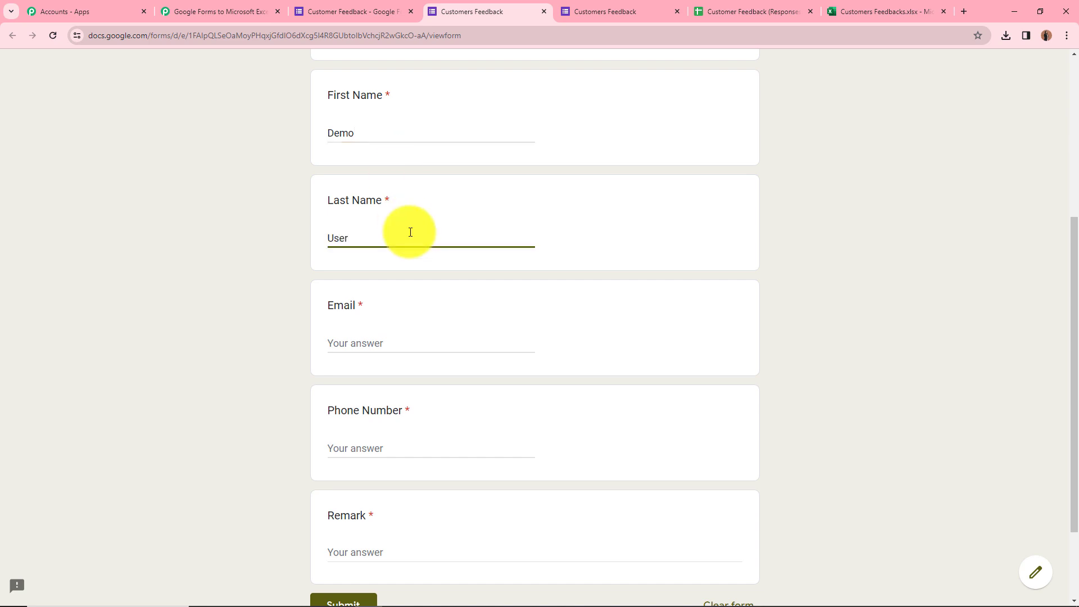
click(371, 323)
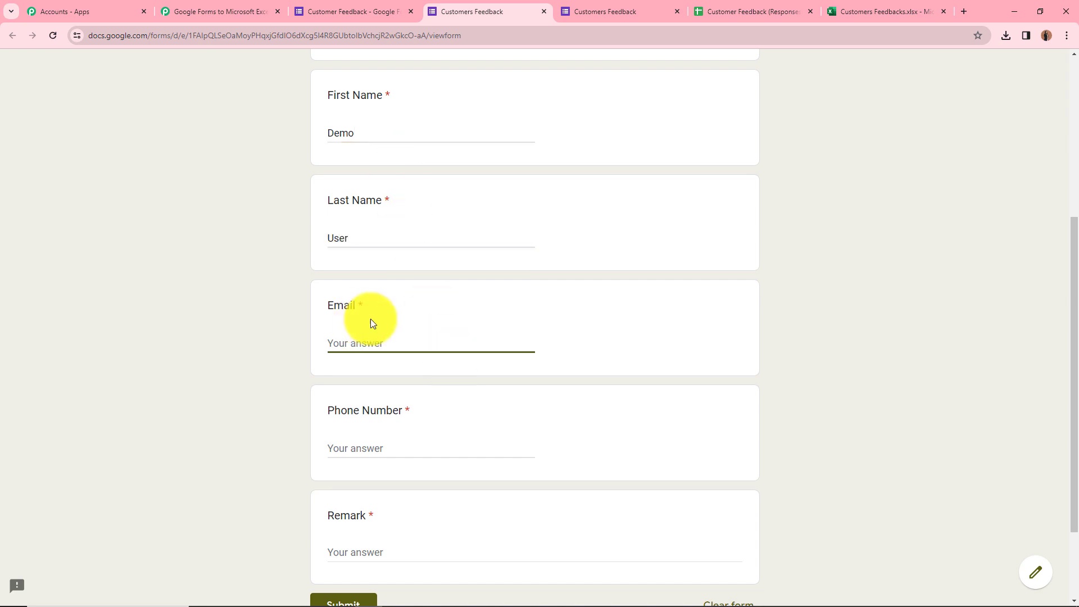
click(288, 424)
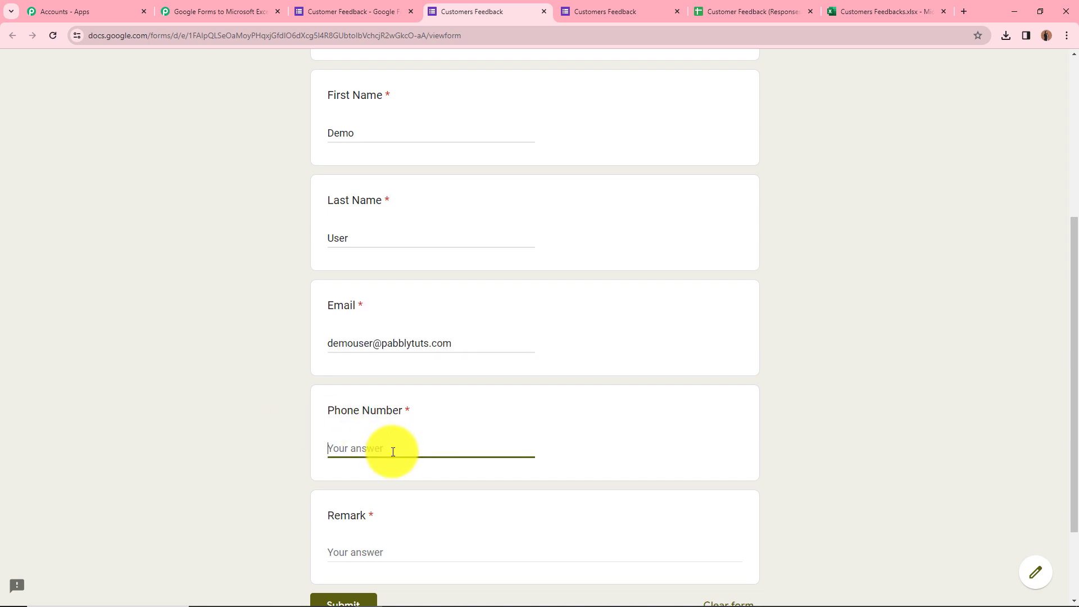
text(9000000000)
click(434, 557)
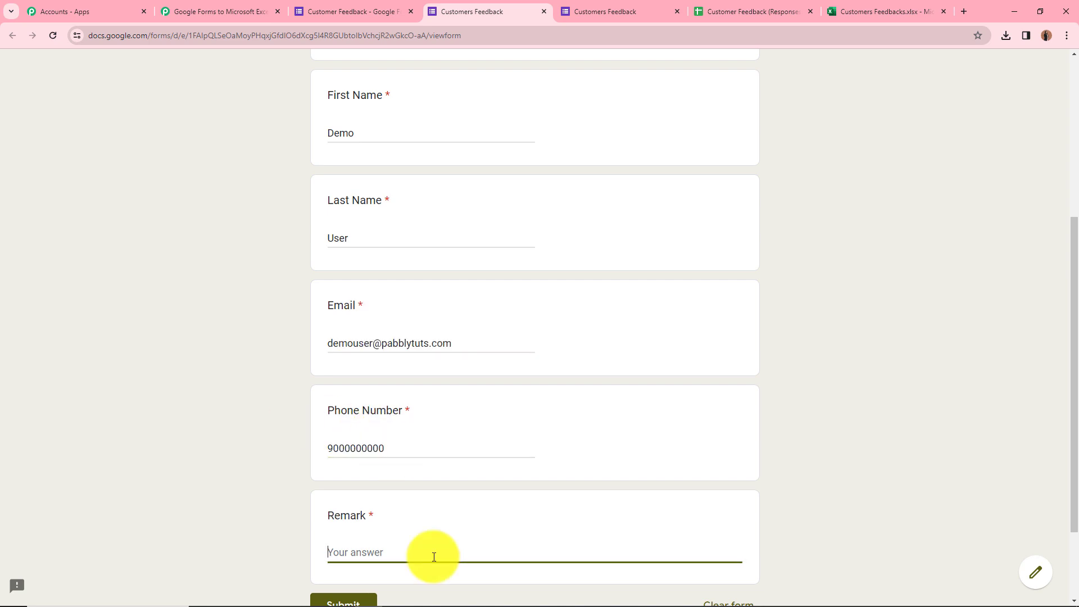
text(Excellent)
click(241, 404)
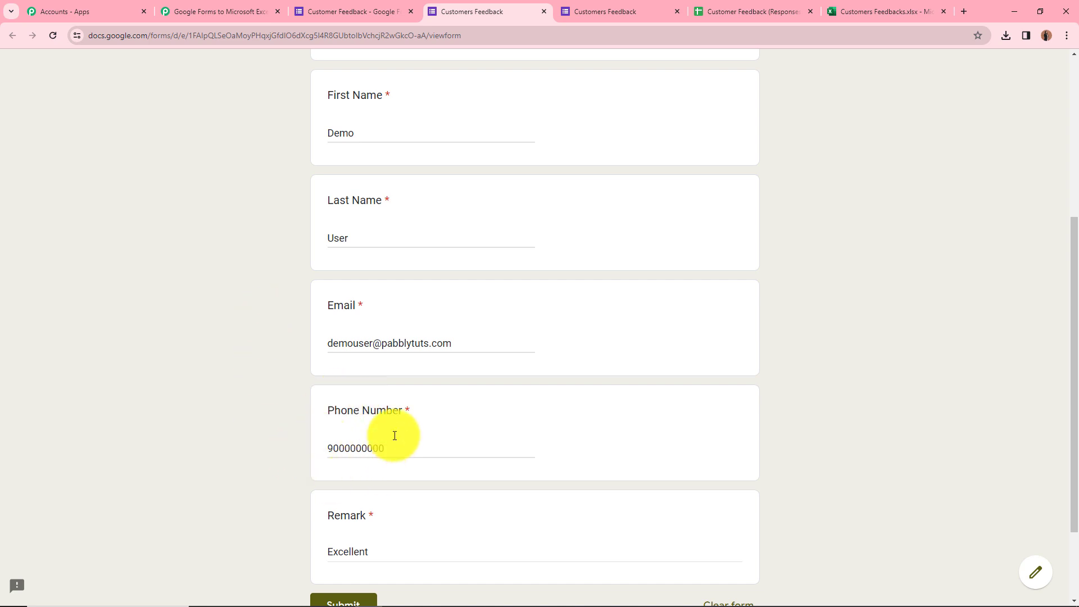
Submit the test response and check the response-recorded confirmation.
scroll(376, 501, down, 2)
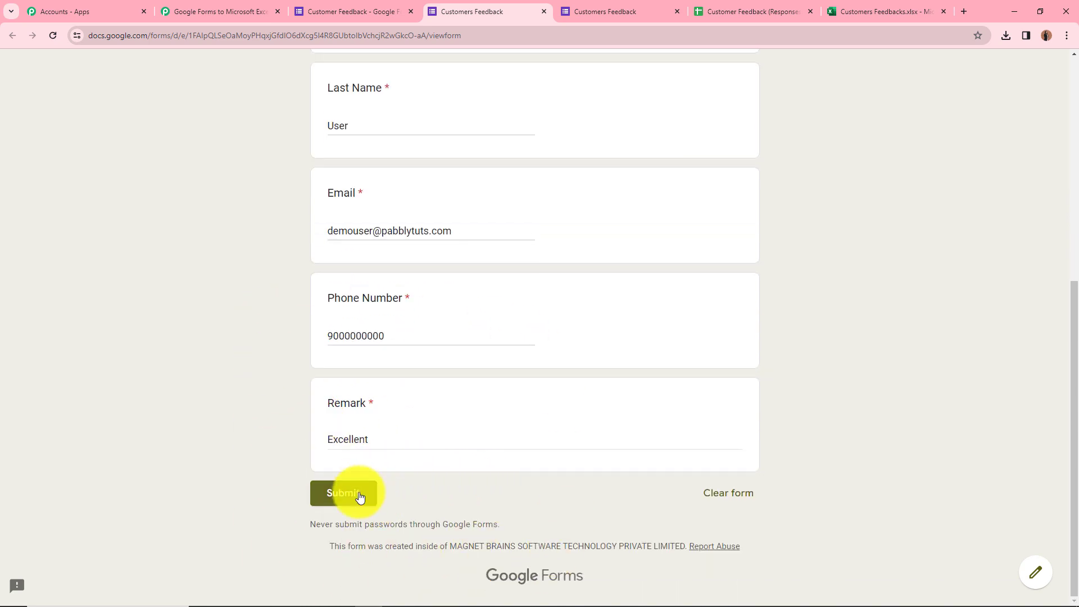
click(360, 498)
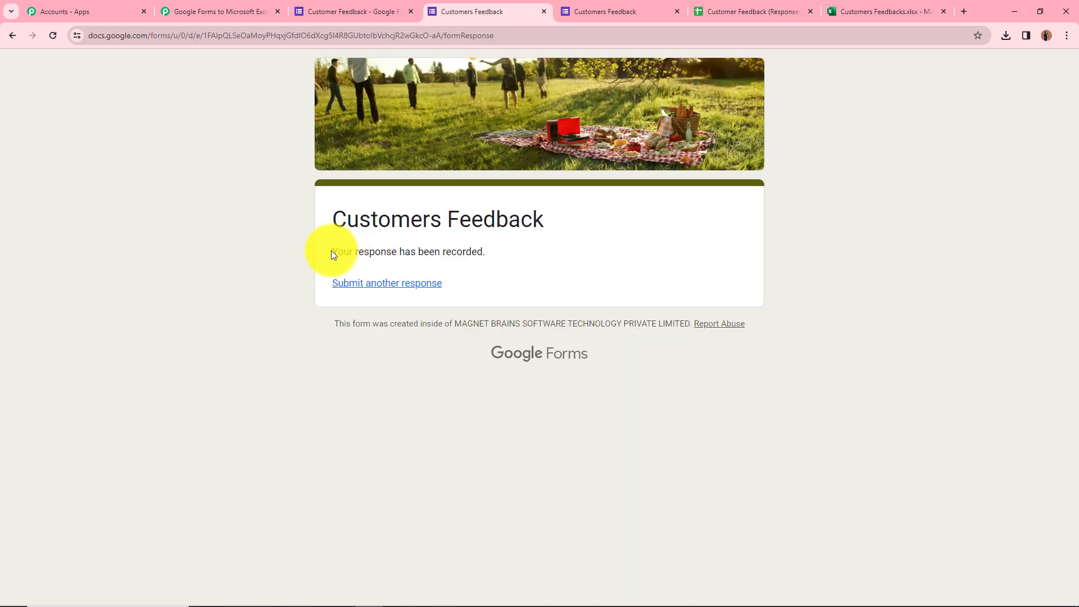
drag(331, 251, 482, 252)
click(541, 258)
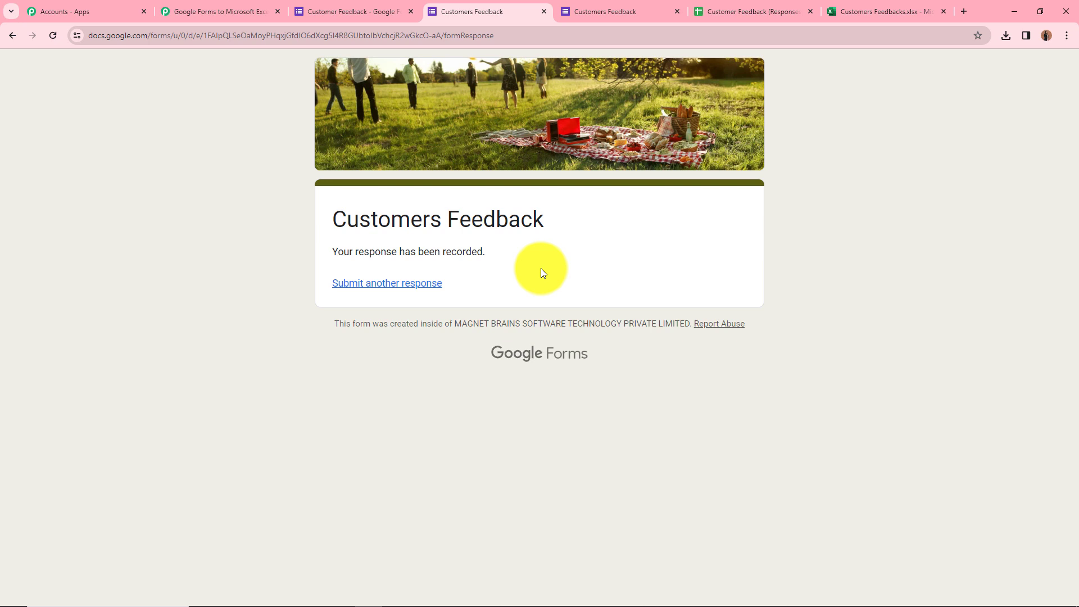
Verify row 3 of Feedbacks holds the new response's name, email, phone and remark 'Excellent'.
click(865, 4)
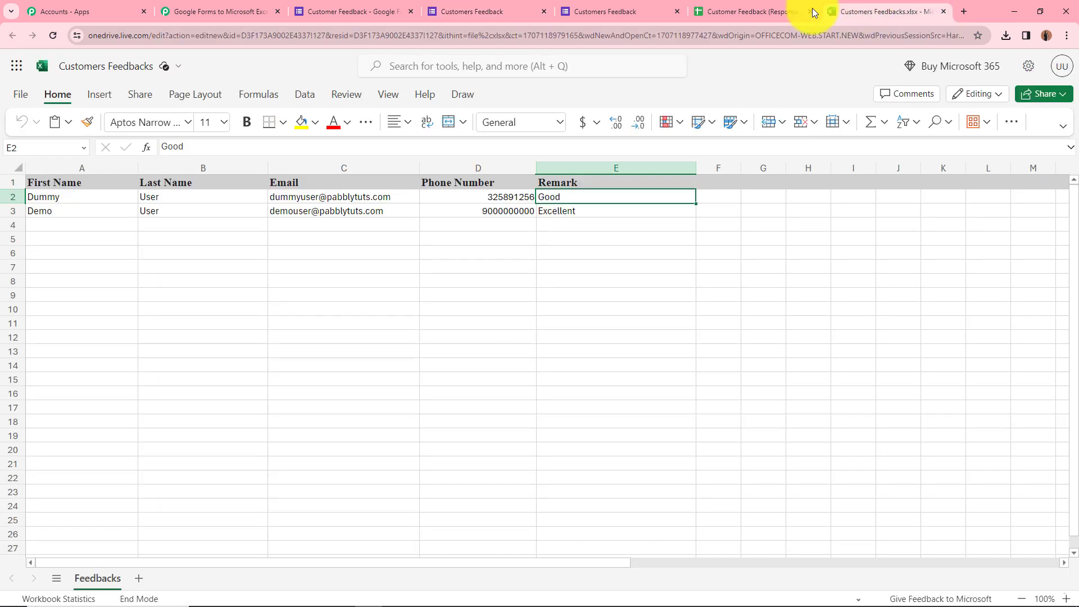
click(53, 223)
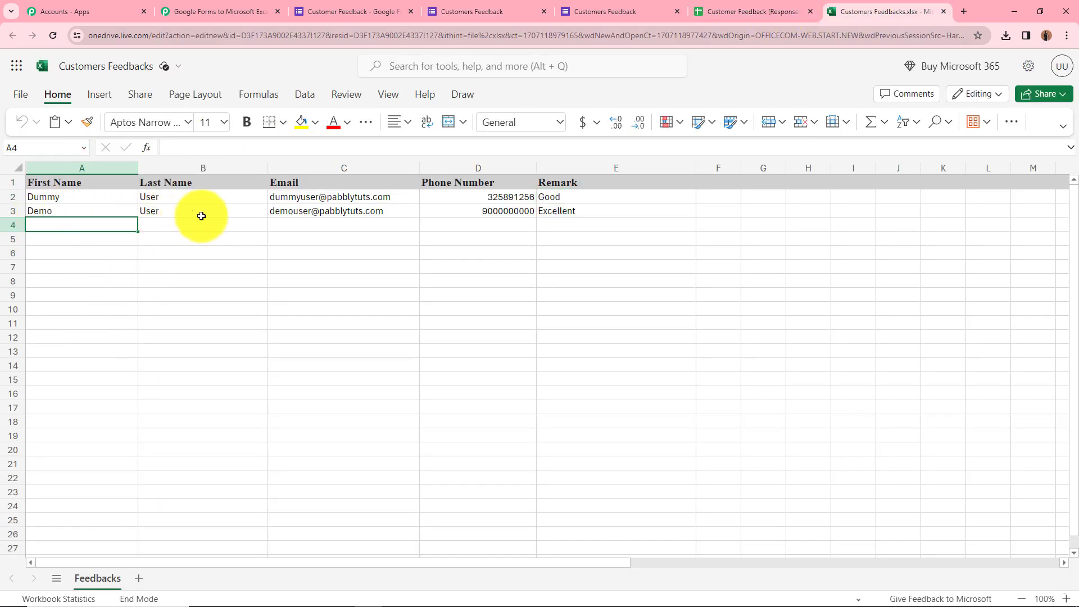
click(85, 210)
click(173, 208)
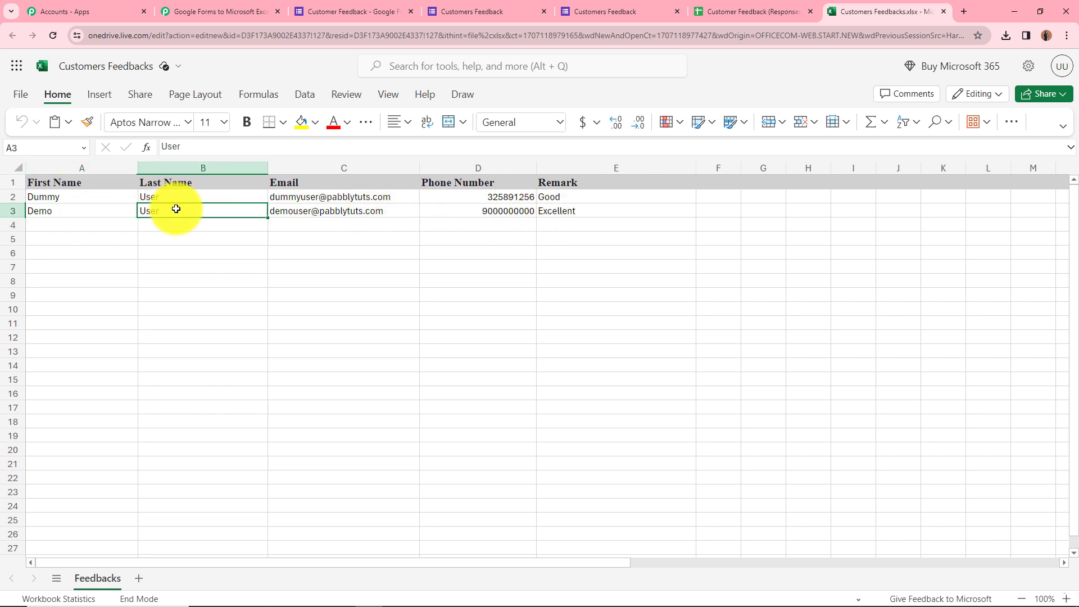
click(309, 211)
click(517, 209)
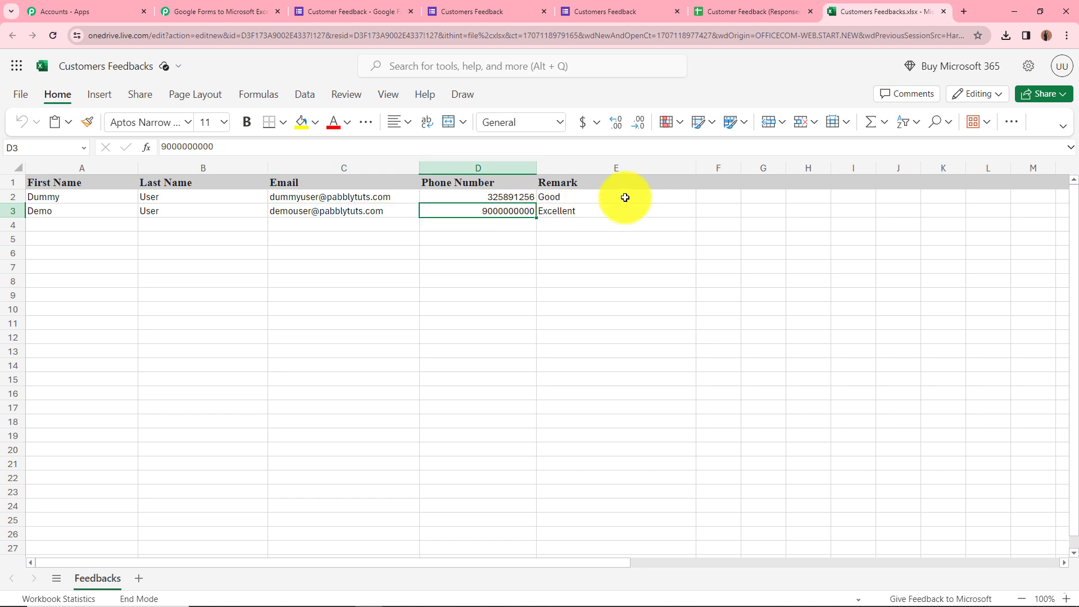
click(615, 209)
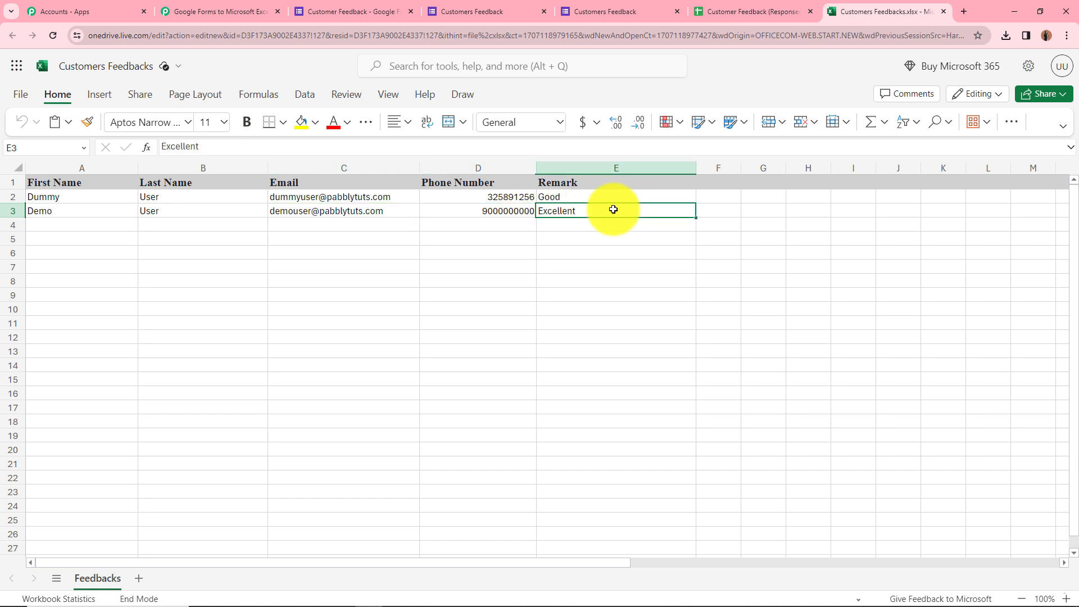
click(220, 13)
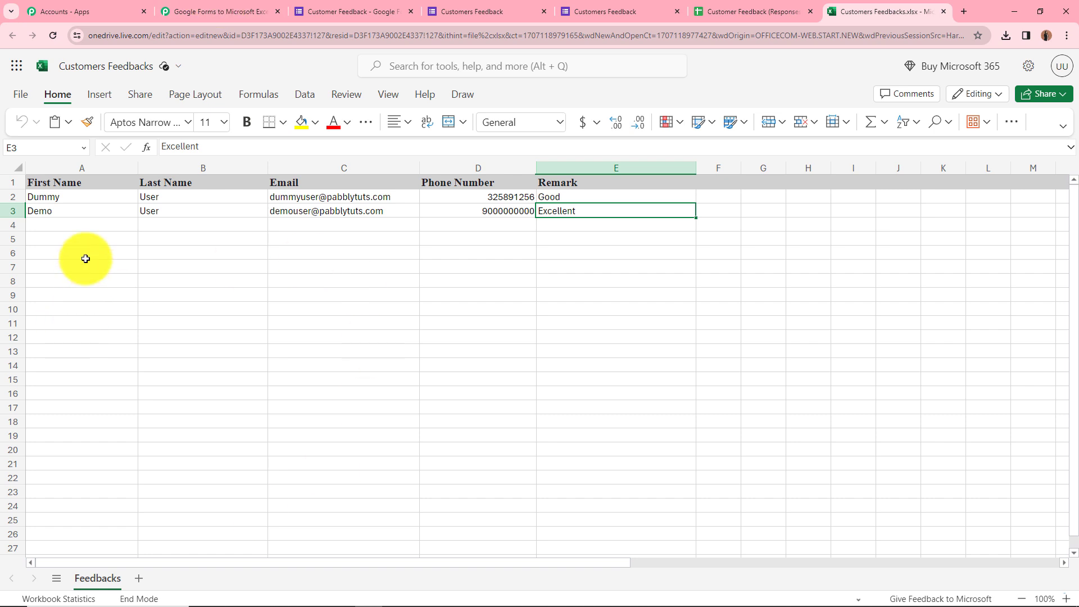
click(191, 9)
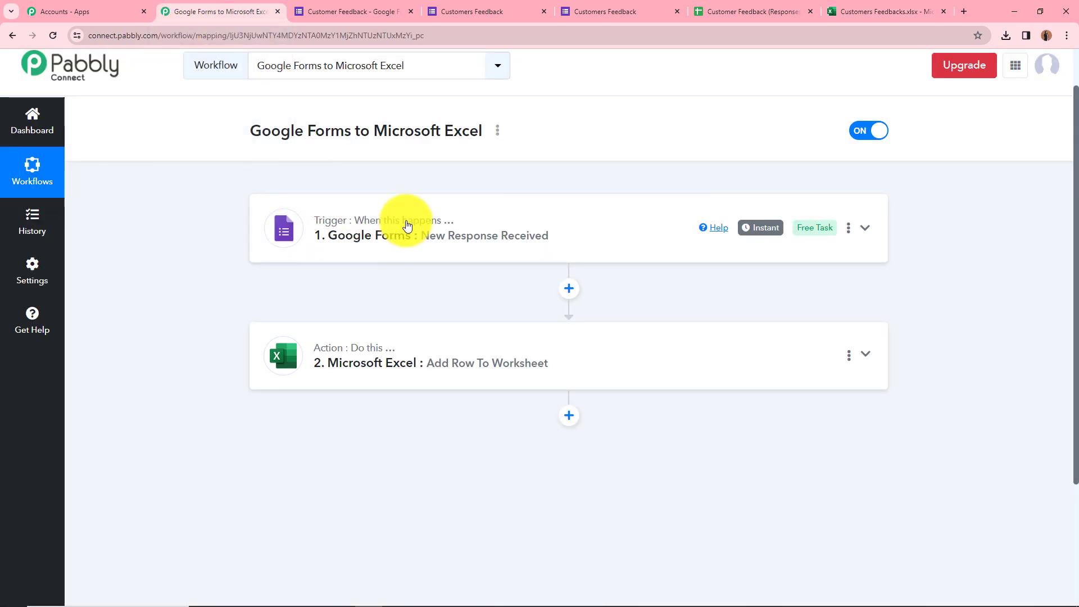